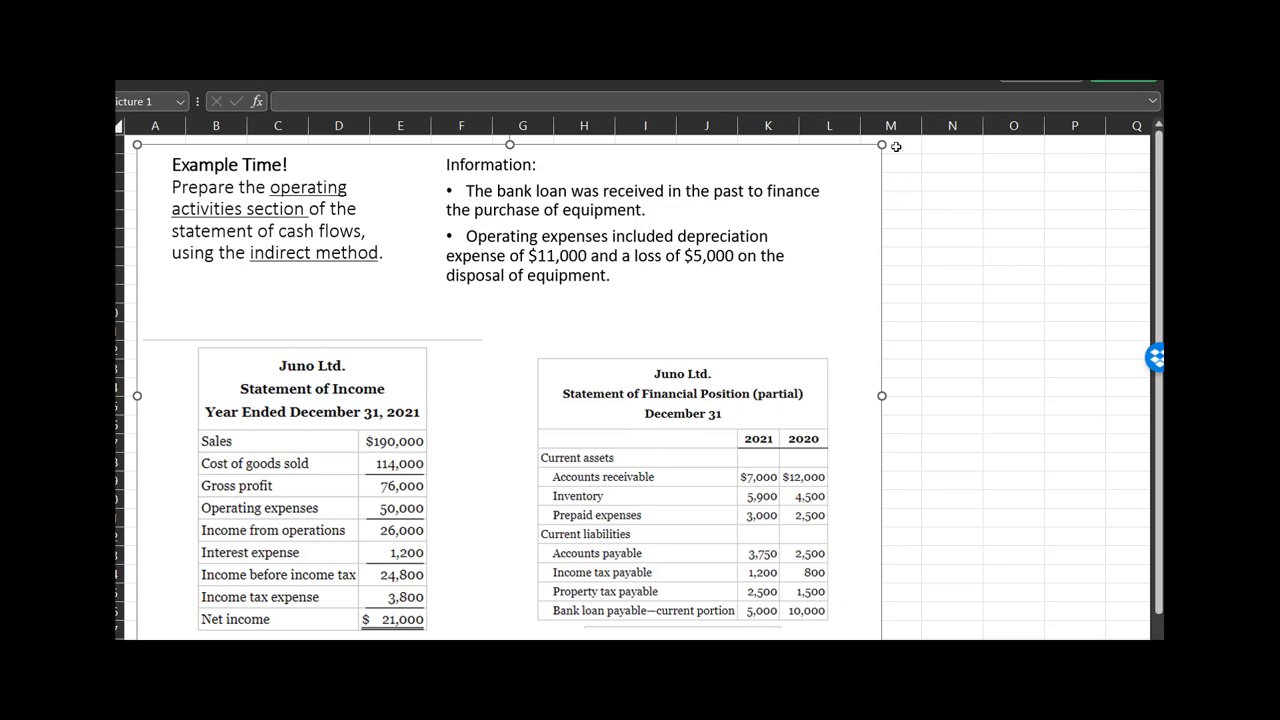
Shrink the Juno Ltd. example picture, move it higher up the sheet, and deselect it.
drag(882, 144, 820, 186)
drag(577, 414, 576, 370)
drag(820, 141, 774, 154)
click(832, 199)
click(868, 203)
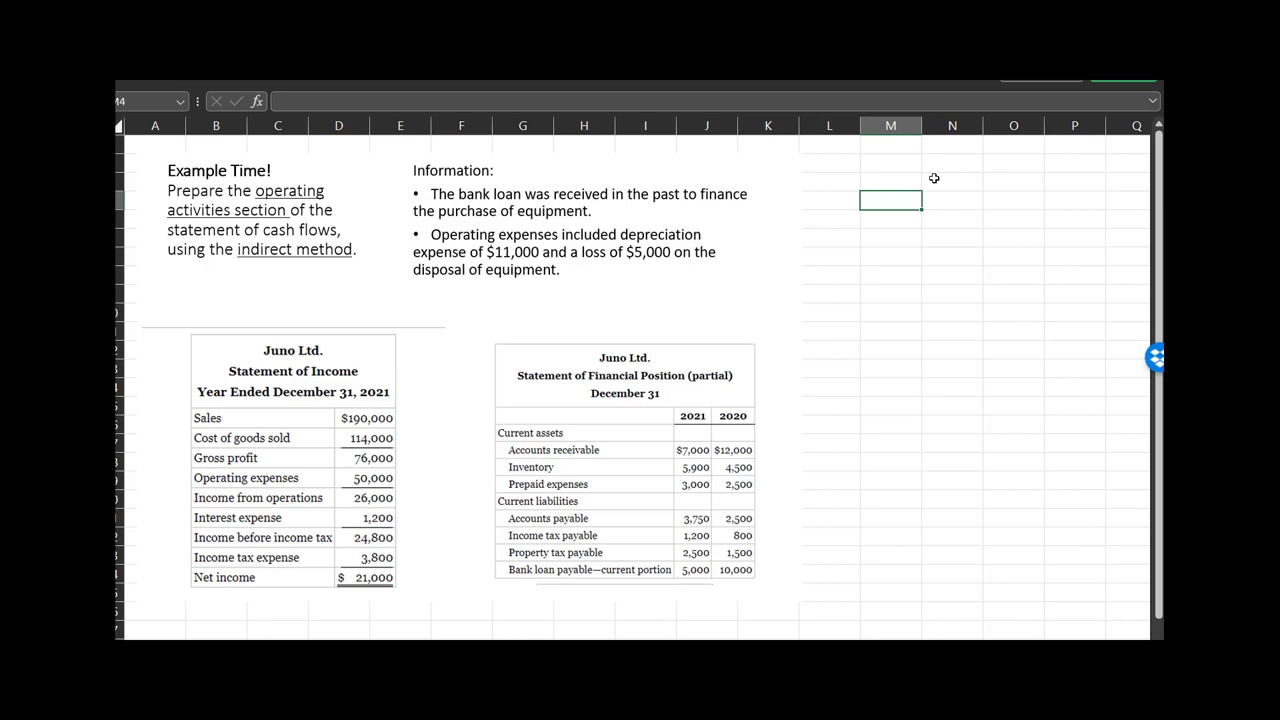
Enter the 'Operating activities' heading and a Net income line with amount 21000.
click(855, 237)
text(Opera)
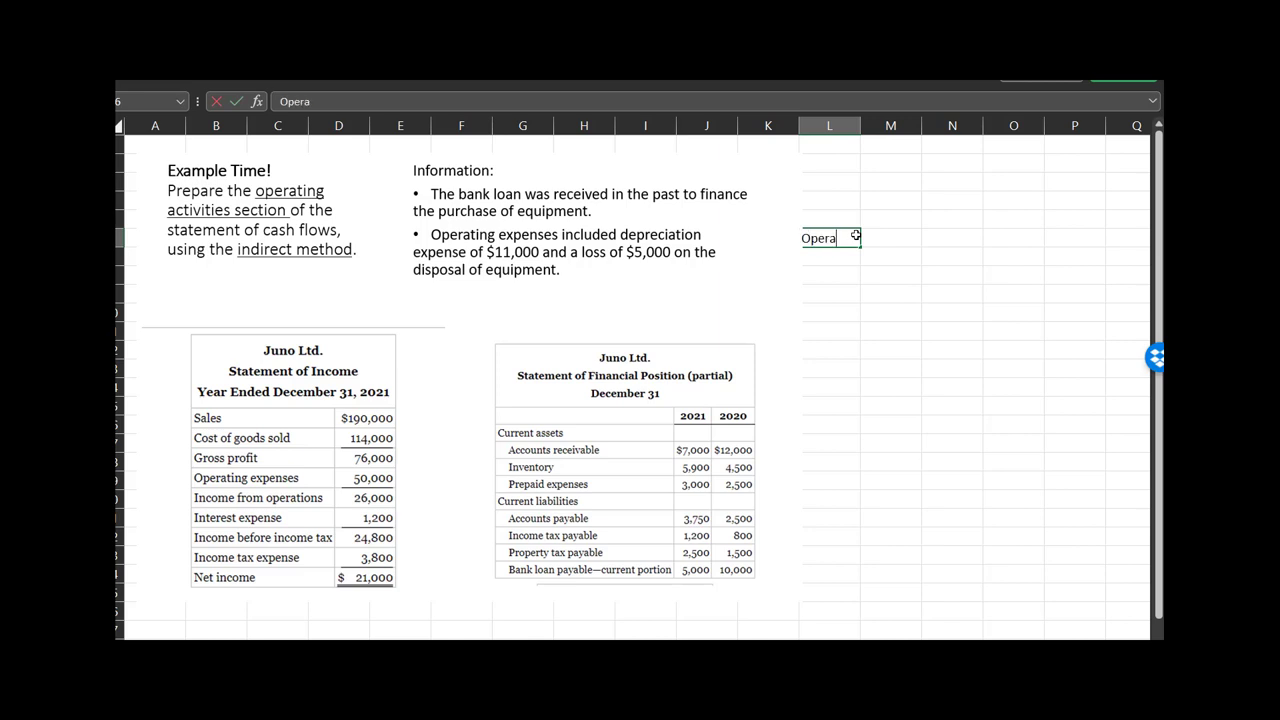
text(ting activities)
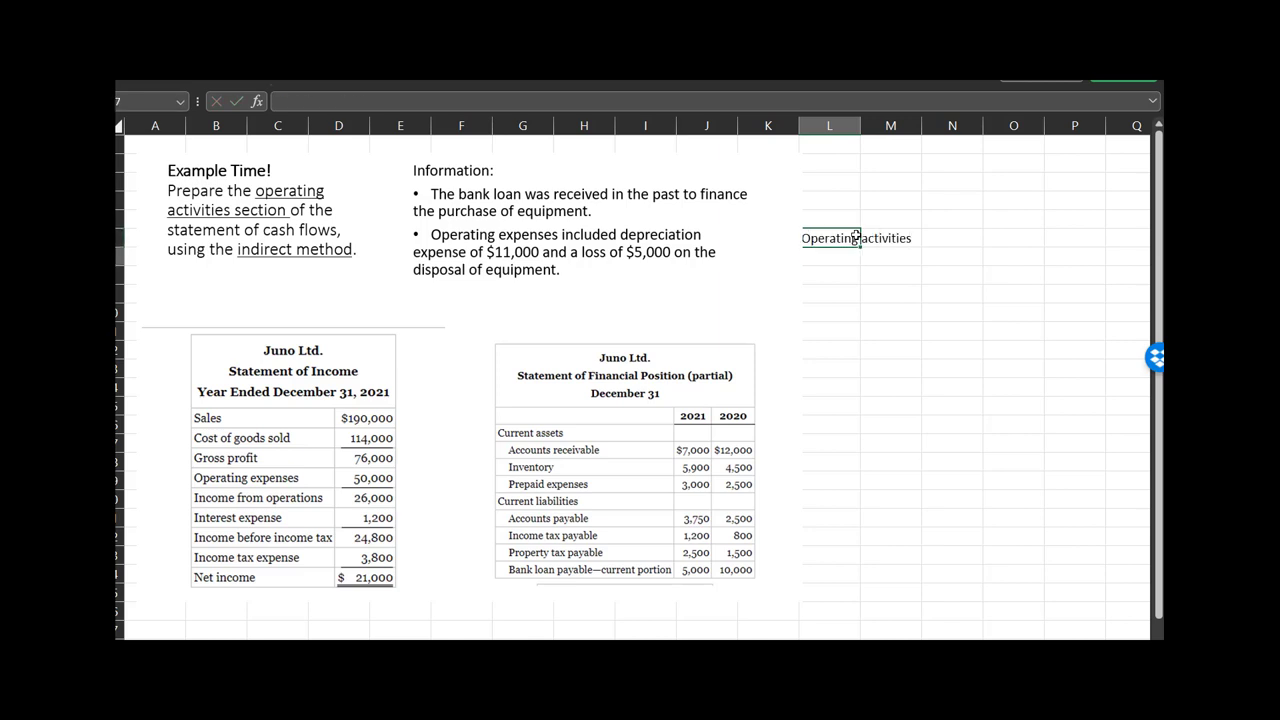
key(Return)
key(Right)
text(B)
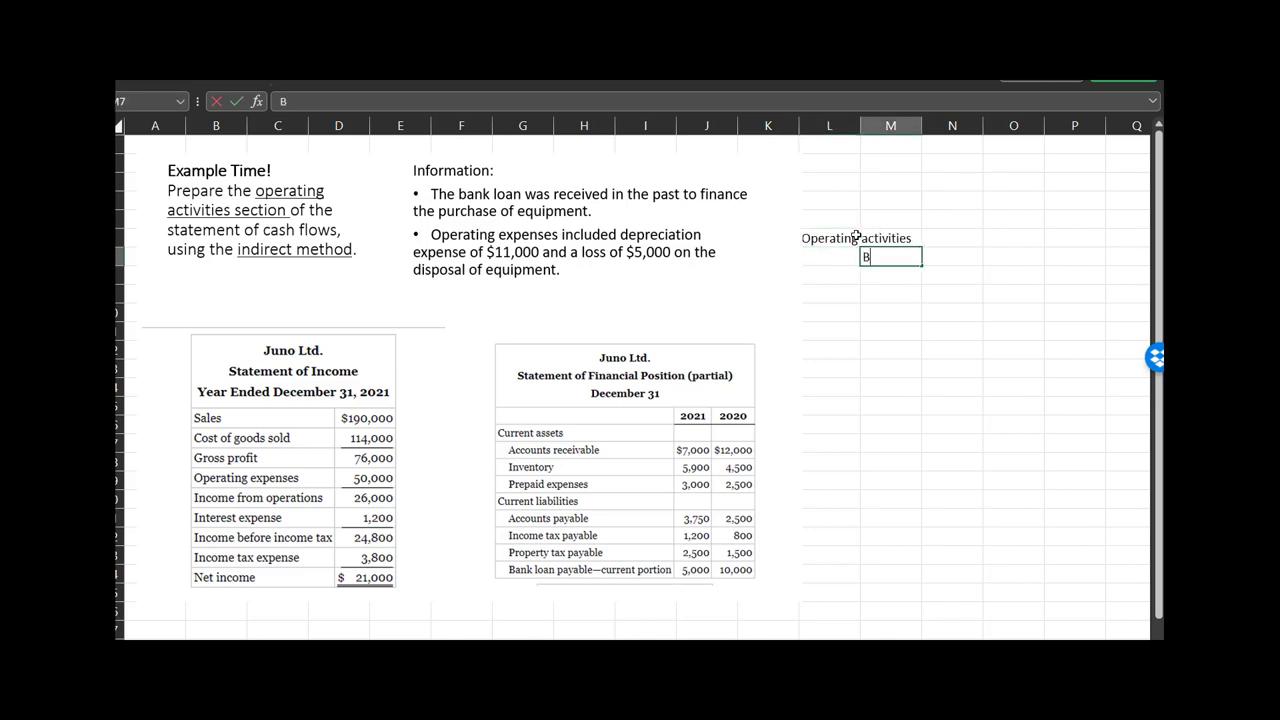
key(BackSpace)
text(Net income)
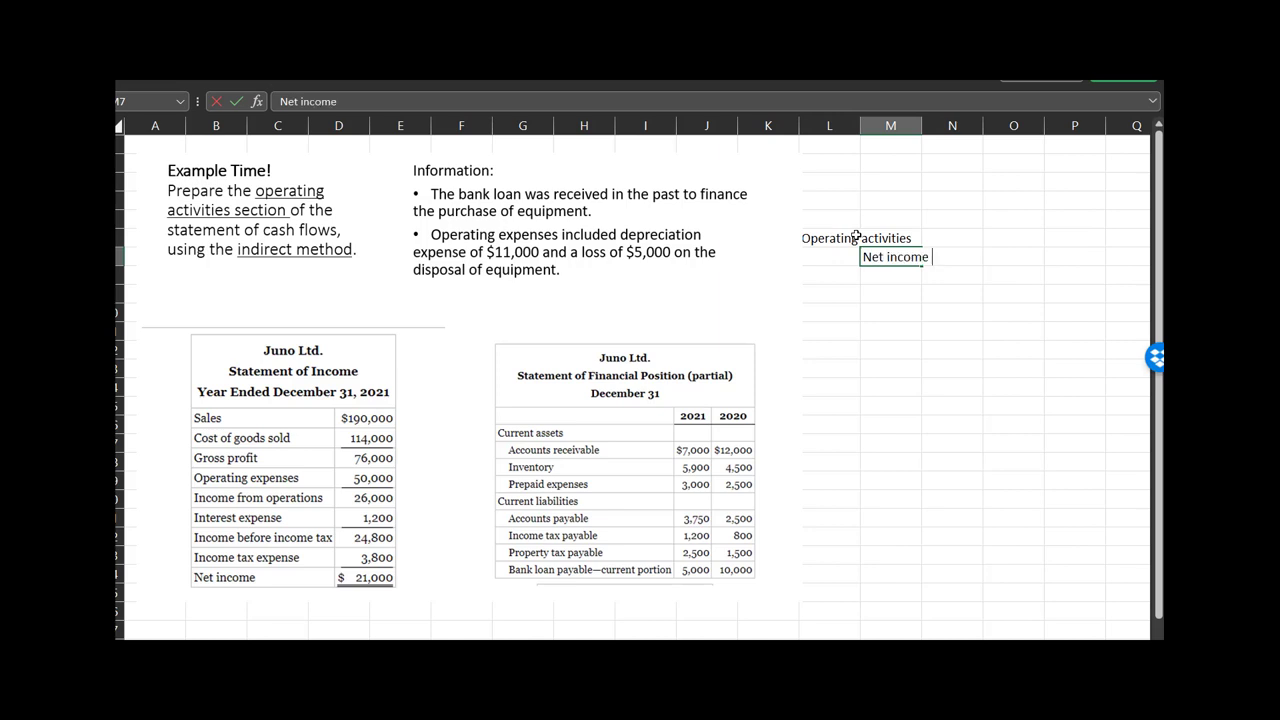
key(Tab)
key(Right)
key(Right)
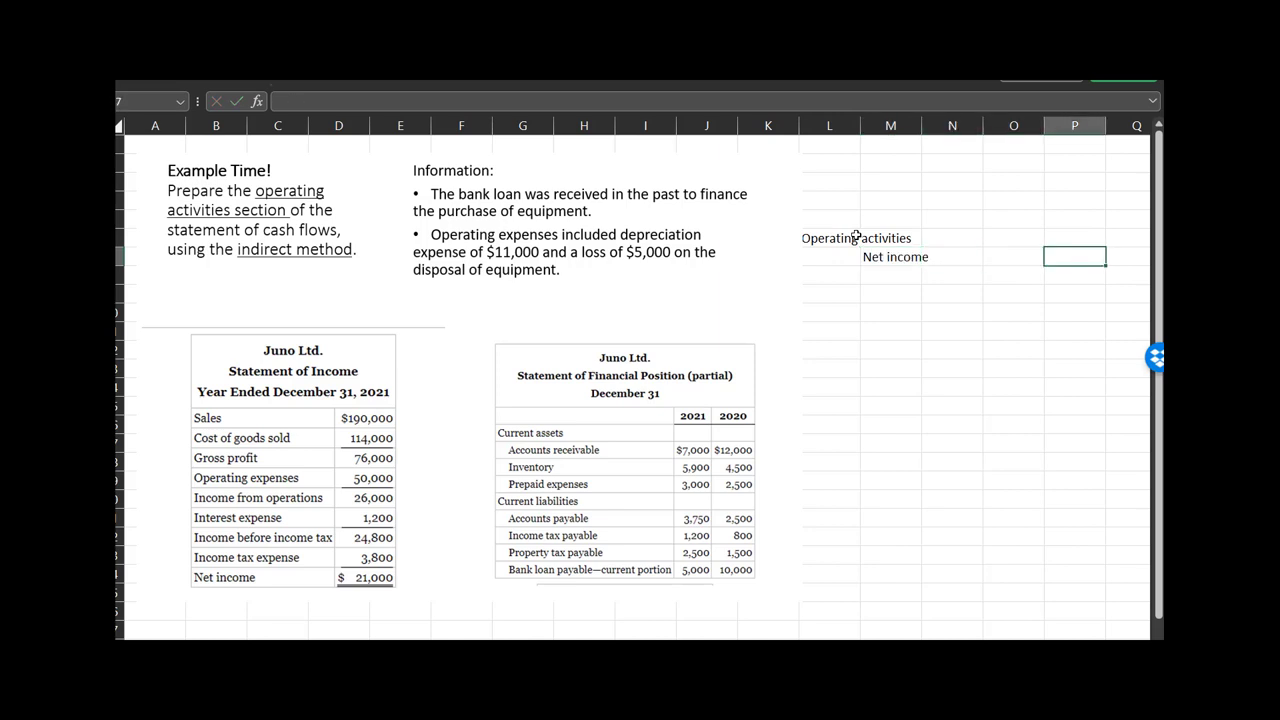
text(21000)
key(Return)
Format columns O and P with Comma Style and no decimals, then narrow columns L and M.
click(1073, 125)
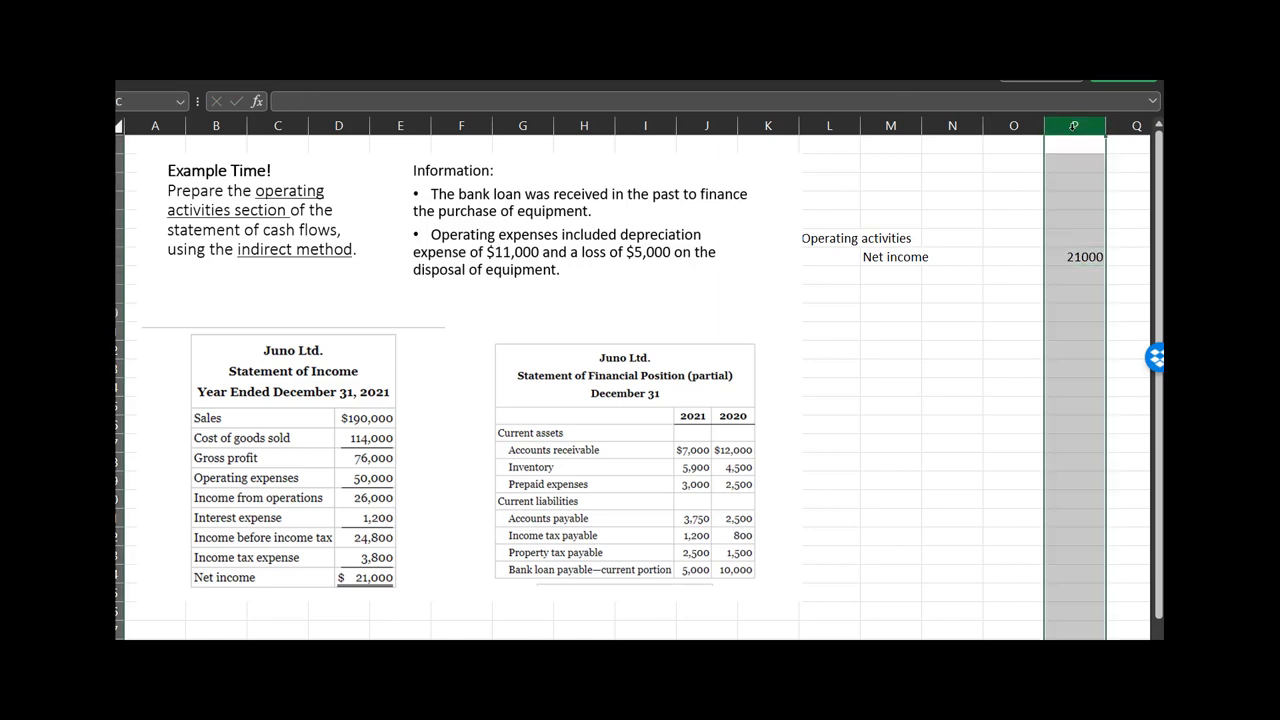
drag(1073, 125, 1013, 125)
click(158, 78)
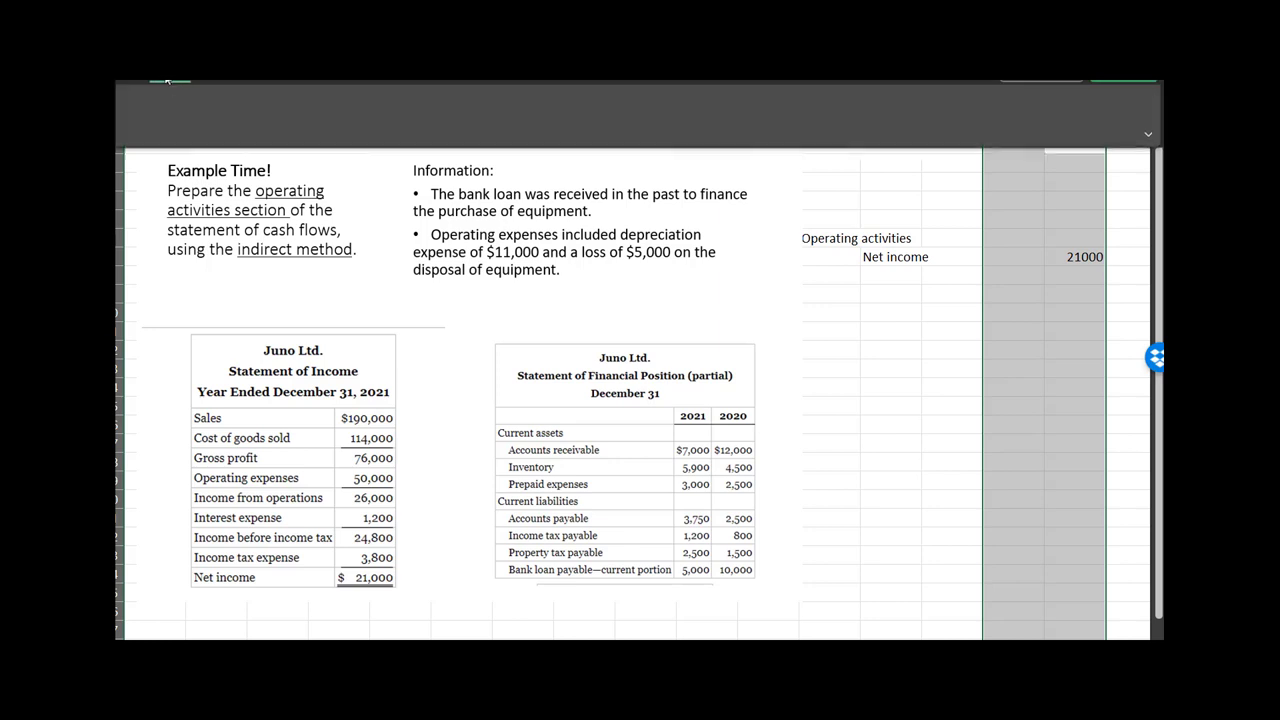
click(619, 118)
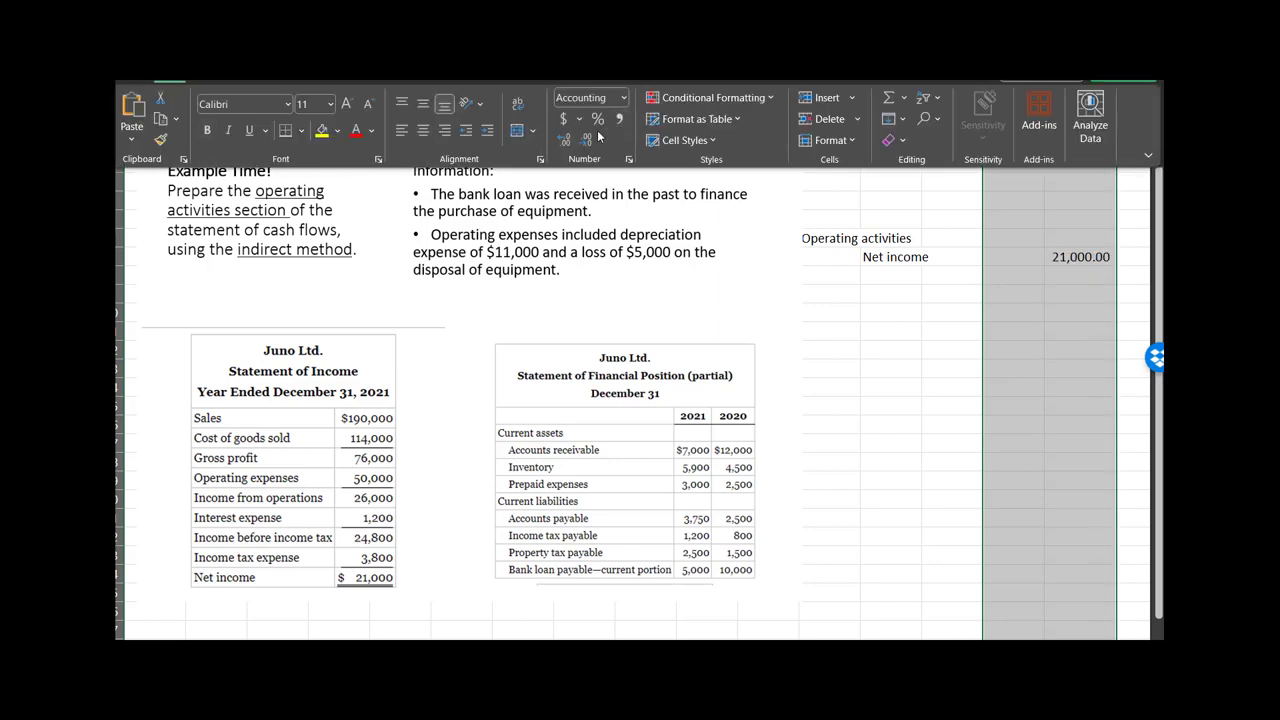
click(587, 140)
click(587, 140)
click(889, 284)
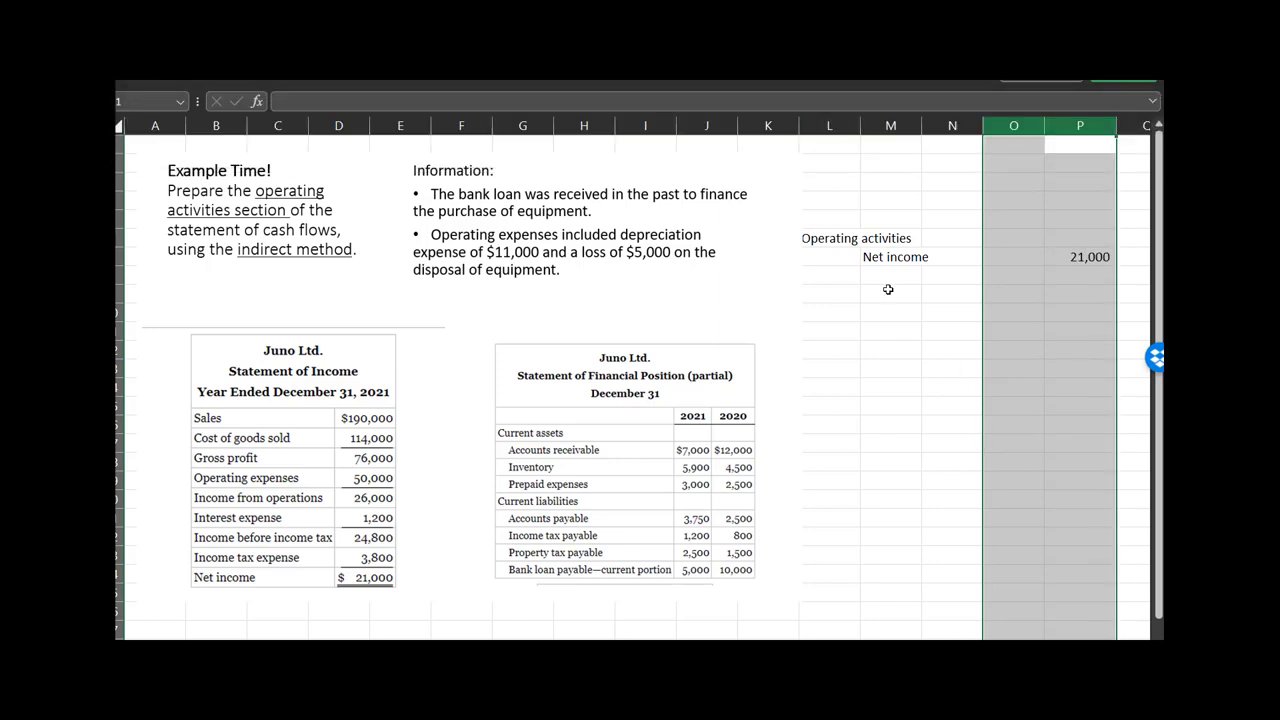
click(889, 276)
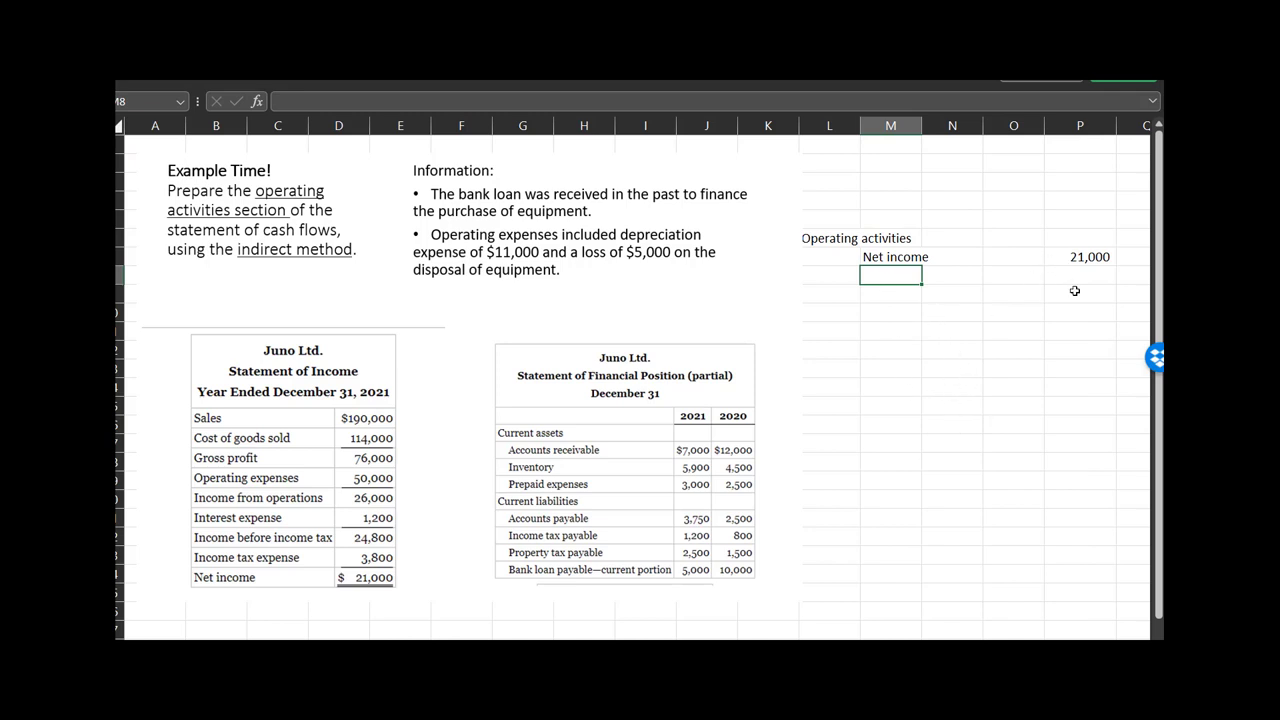
click(1076, 258)
click(909, 283)
mouse_move(860, 126)
mouse_down()
mouse_move(830, 126)
mouse_move(862, 126)
mouse_up()
click(861, 140)
Insert a blank column at column P, shifting the 21,000 amount one column right.
click(903, 280)
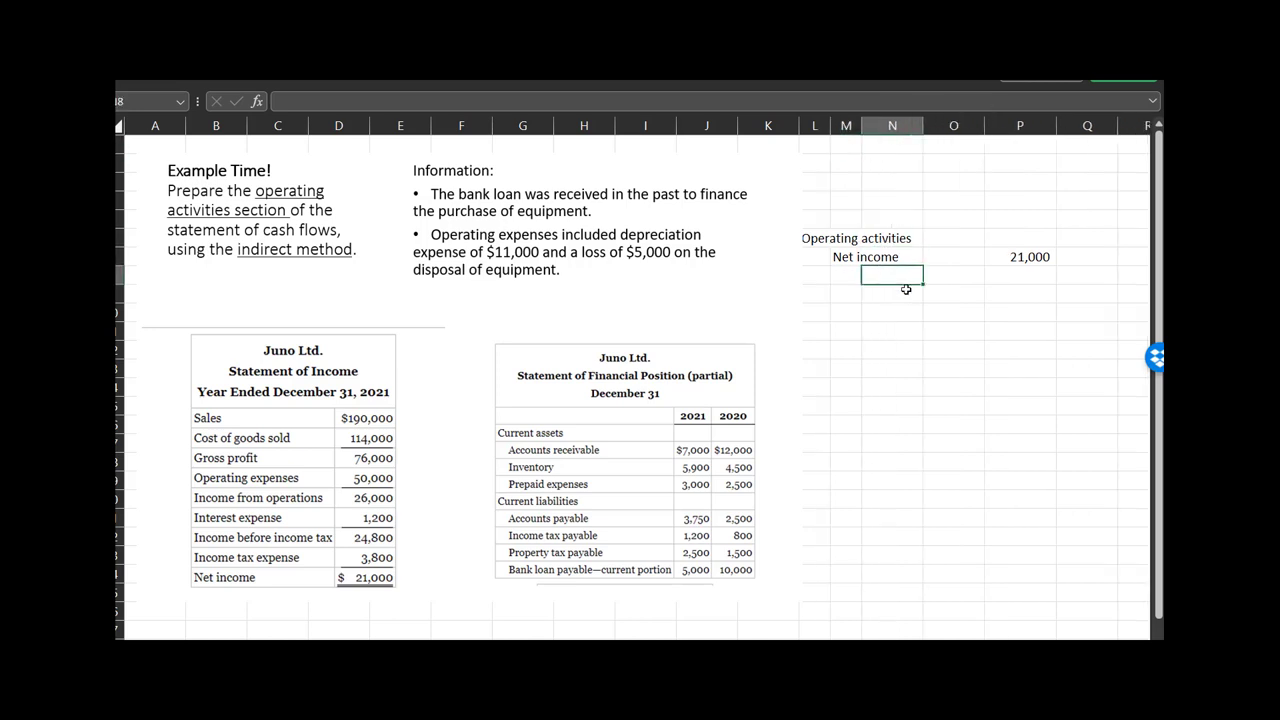
right_click(1010, 259)
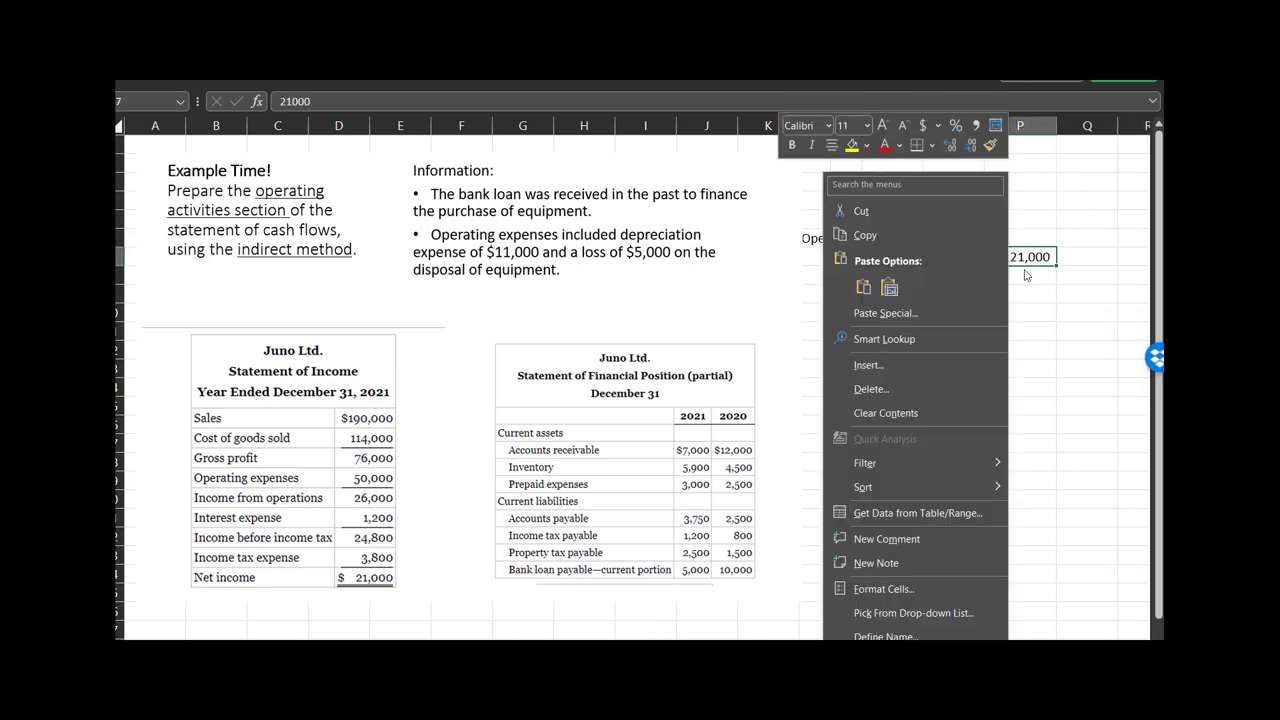
click(922, 238)
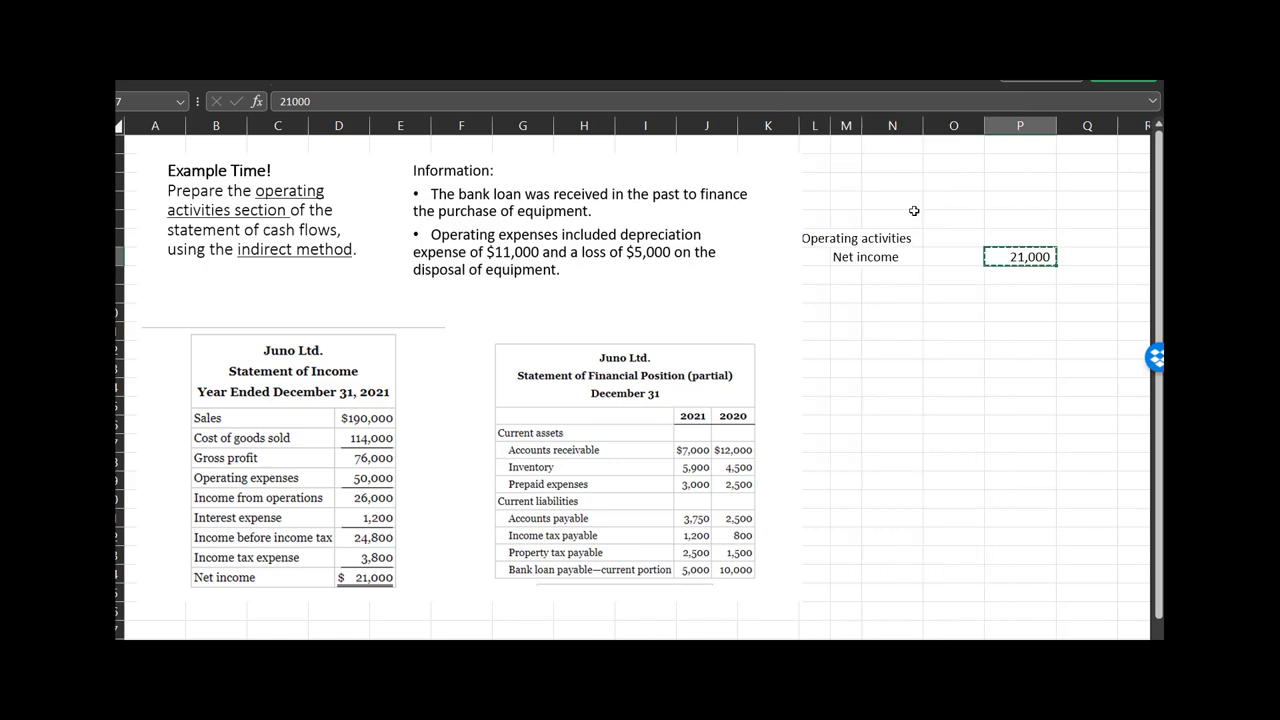
click(995, 127)
right_click(995, 127)
key(Escape)
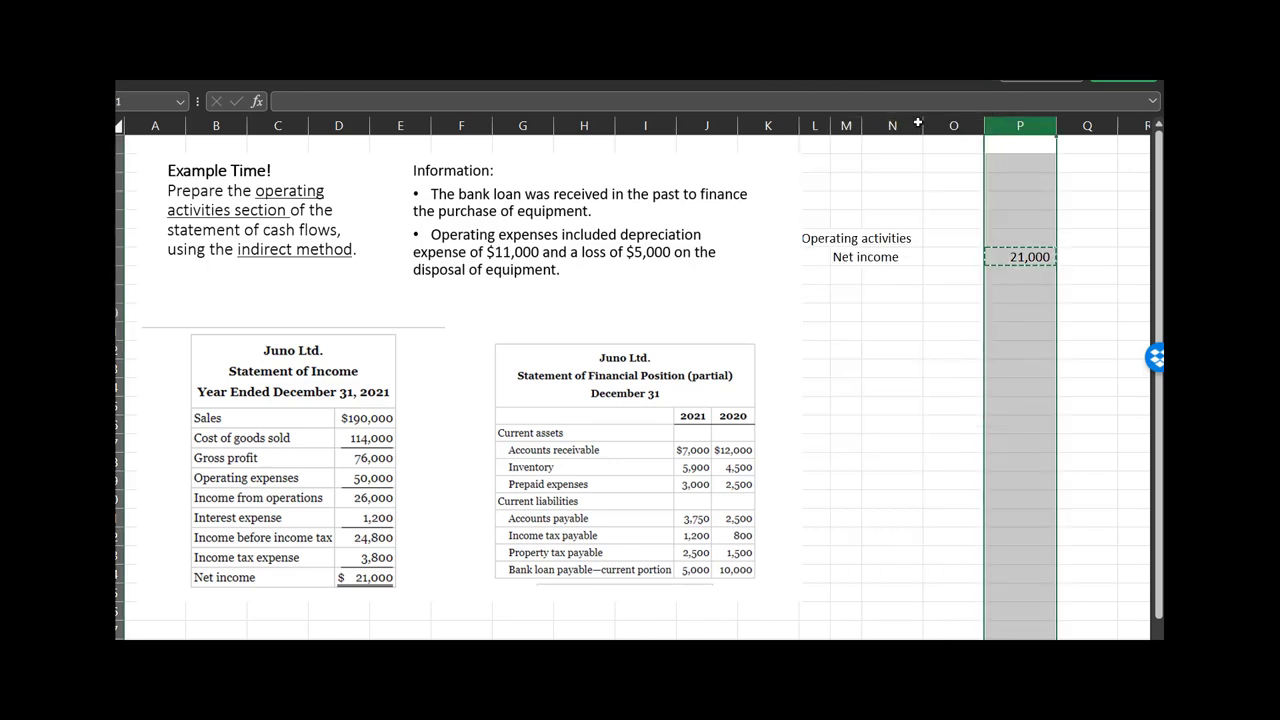
key(Escape)
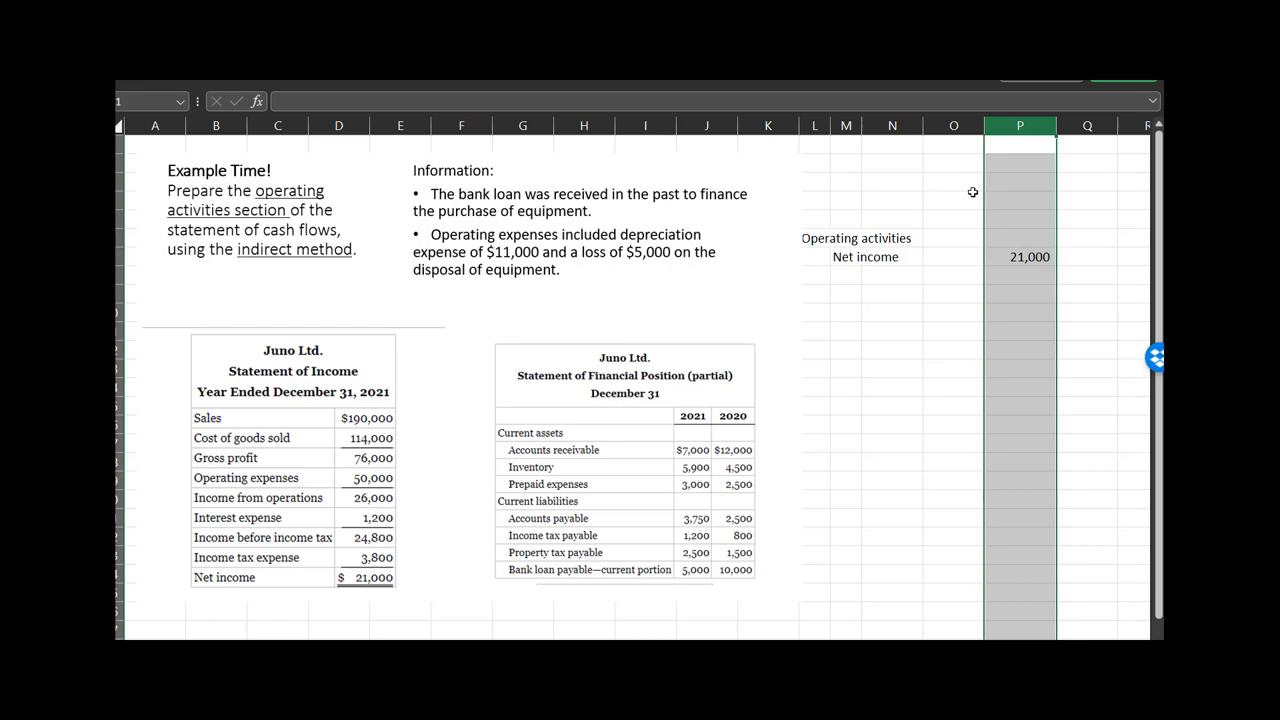
right_click(1020, 127)
click(861, 299)
Try 6500 beside Net income, undo it, and return to the label cell below.
click(1000, 328)
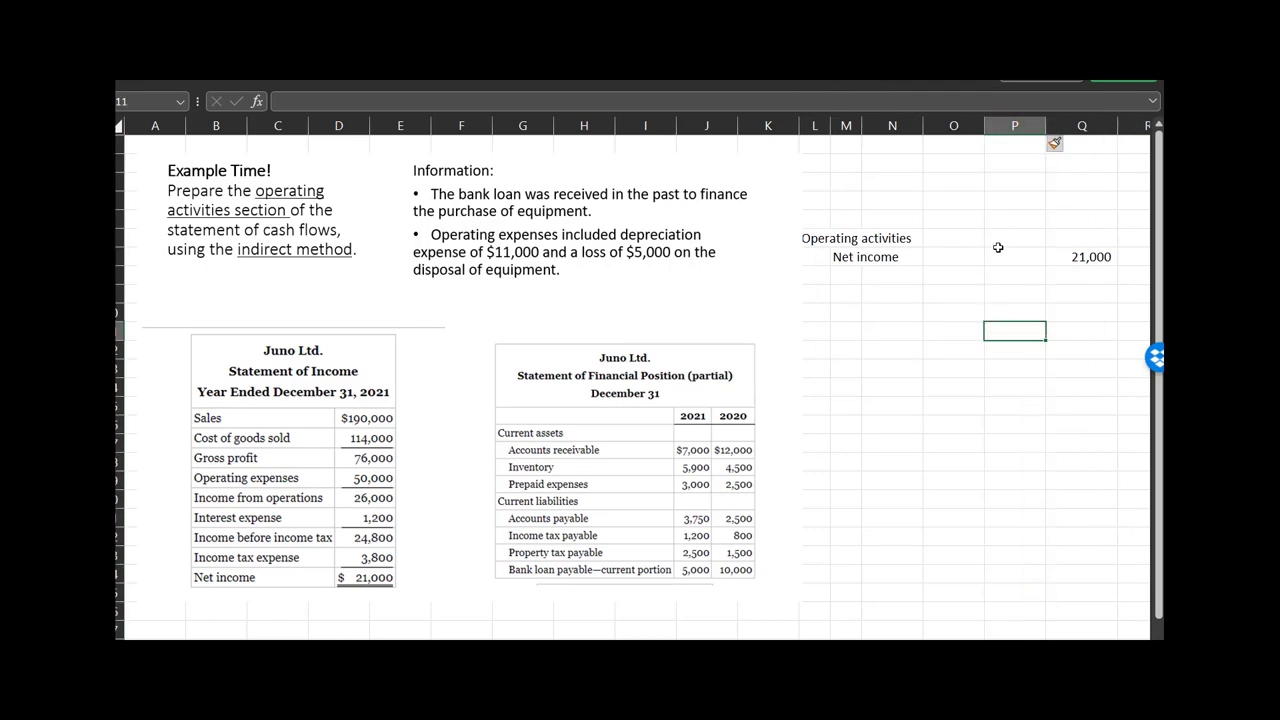
click(1000, 257)
text(6500)
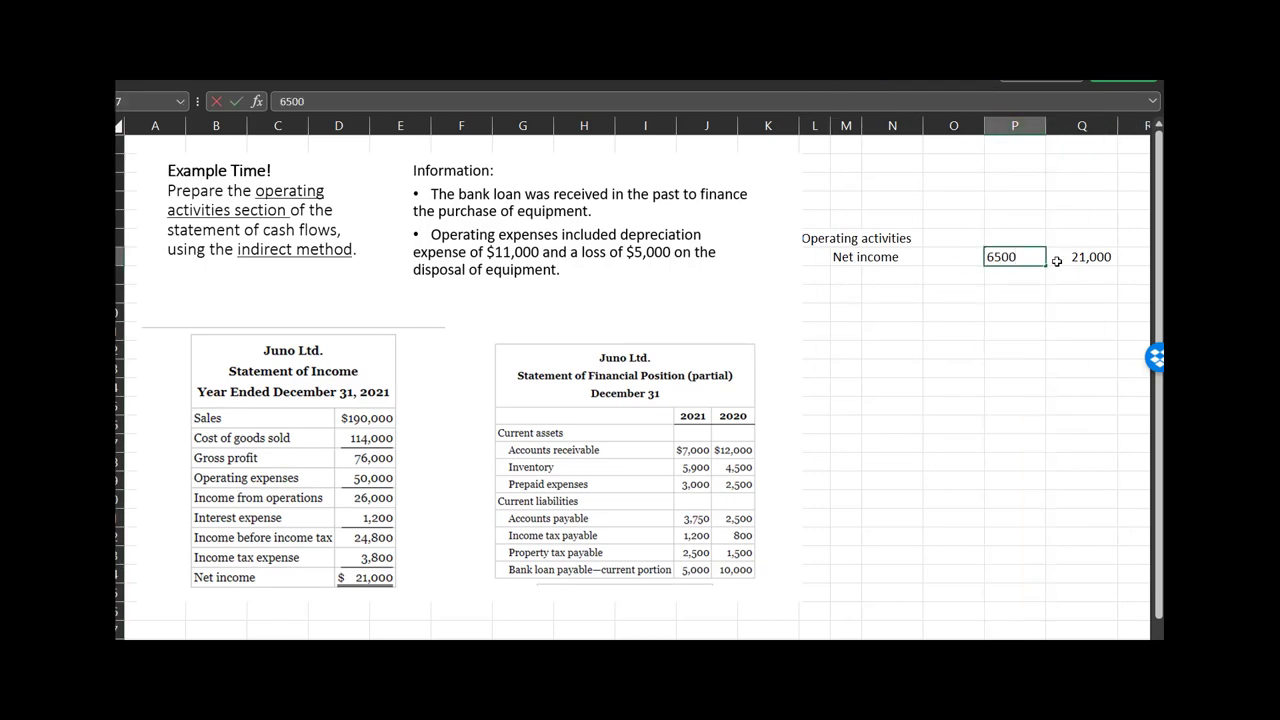
key(Return)
key(ctrl+z)
key(Down)
key(Left)
key(Left)
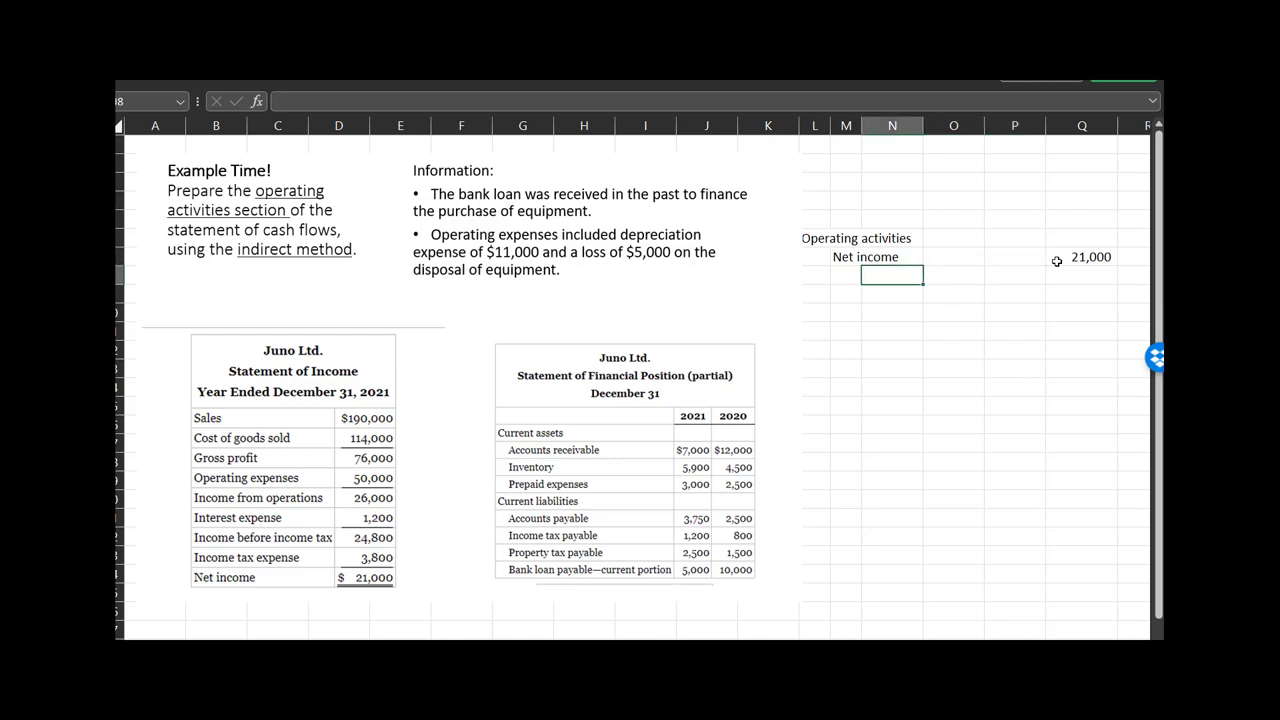
Add 'Depreciation expense' under Net income with 11,000 in column P, widening column O.
text(Depreciation )
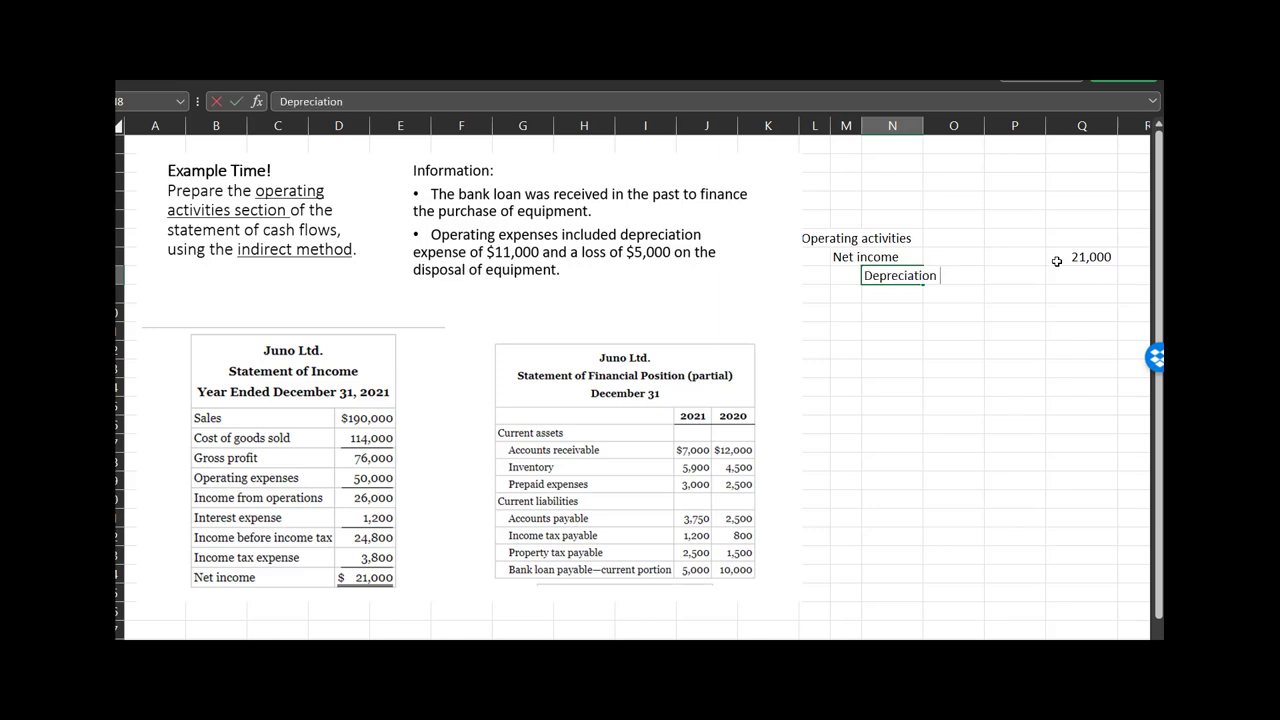
text(expense)
key(Return)
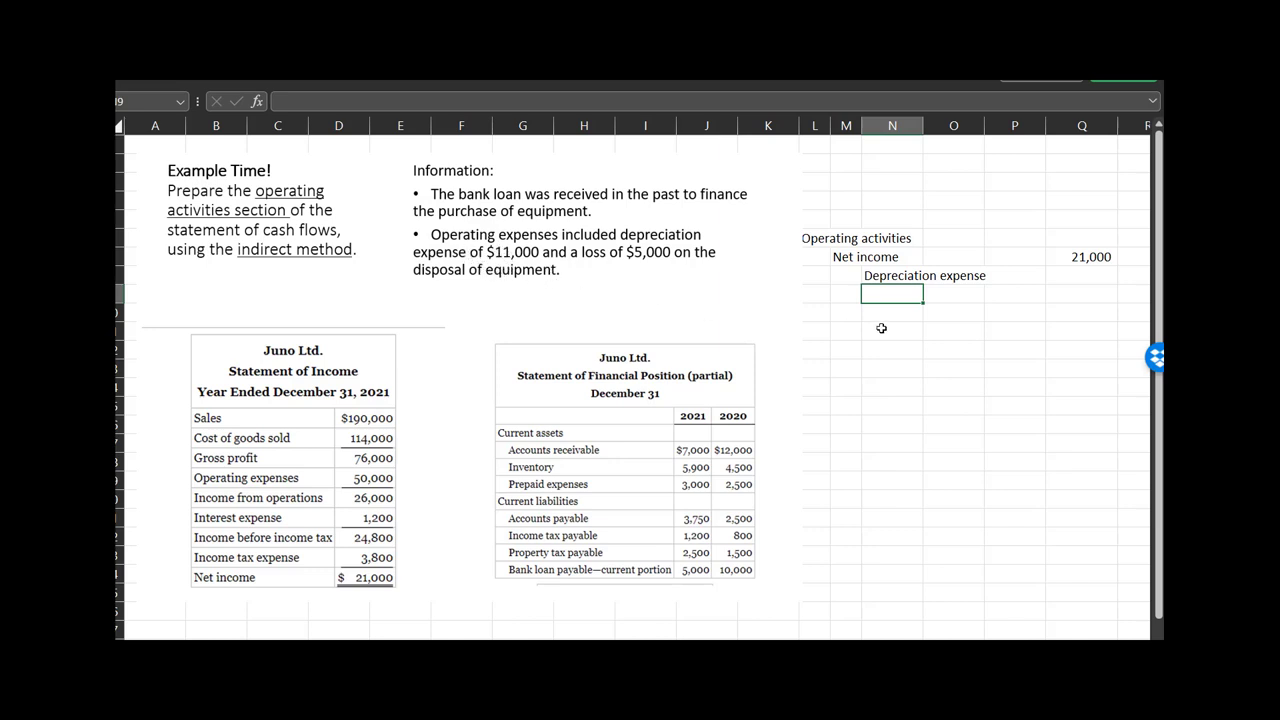
click(1008, 275)
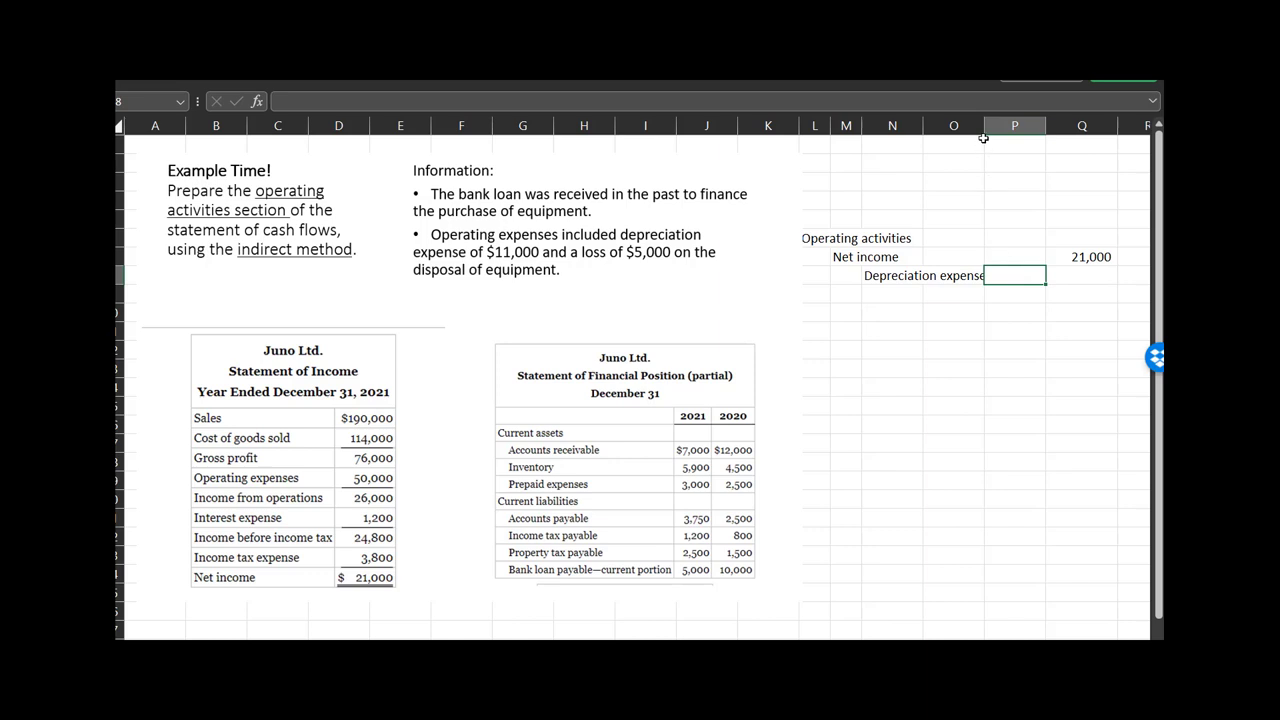
drag(984, 138, 990, 138)
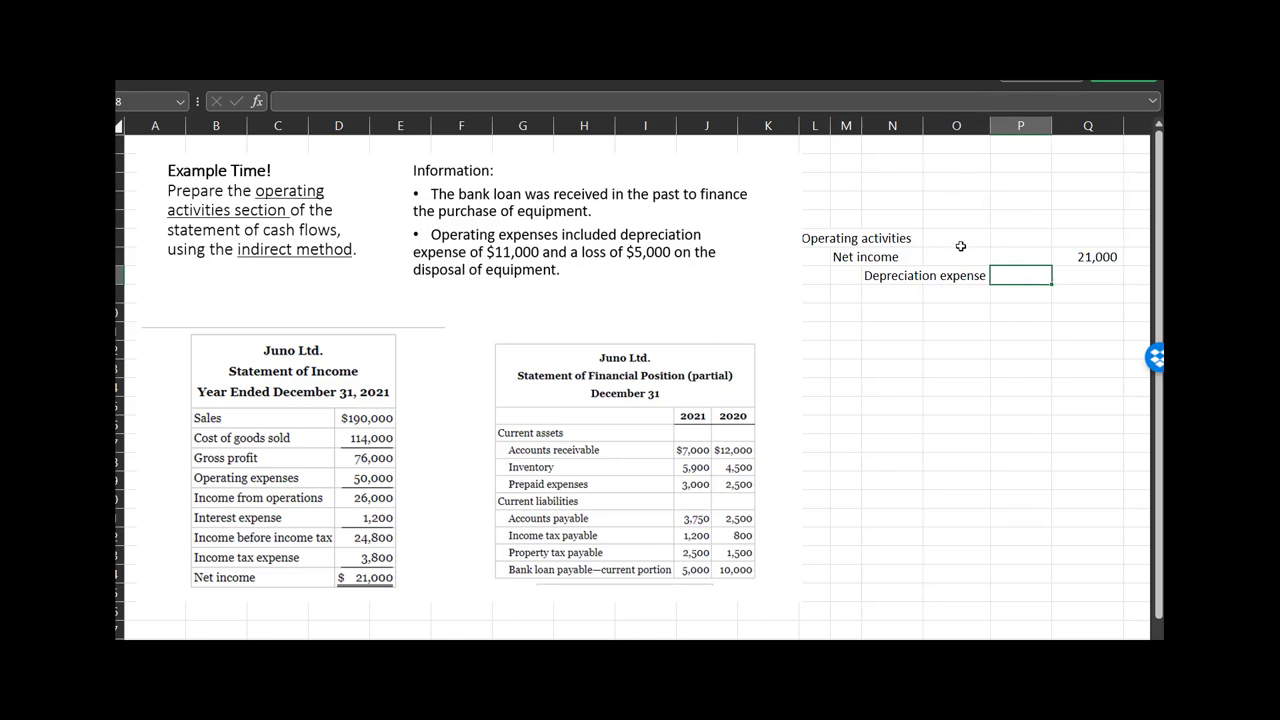
text(11,000)
key(Return)
key(Left)
key(Left)
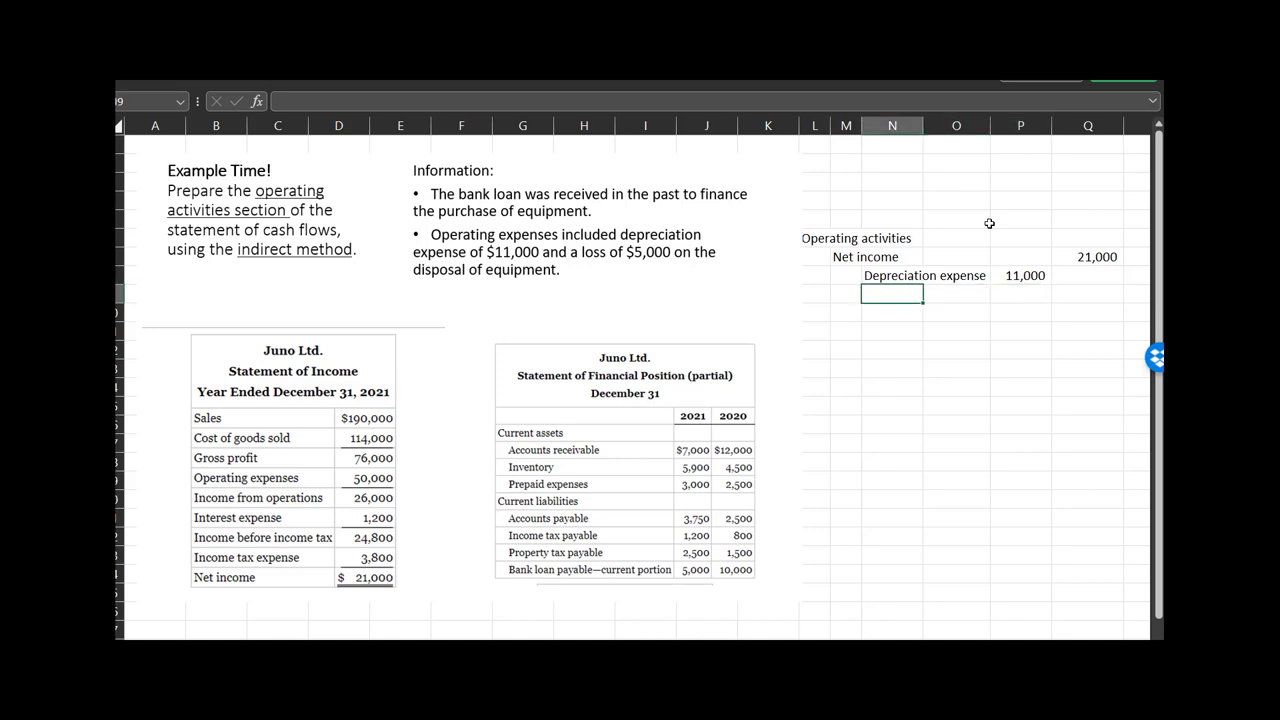
Add a 'Loss on disposal of equip' line with amount 5,000 below Depreciation expense.
text(Loss on disposal)
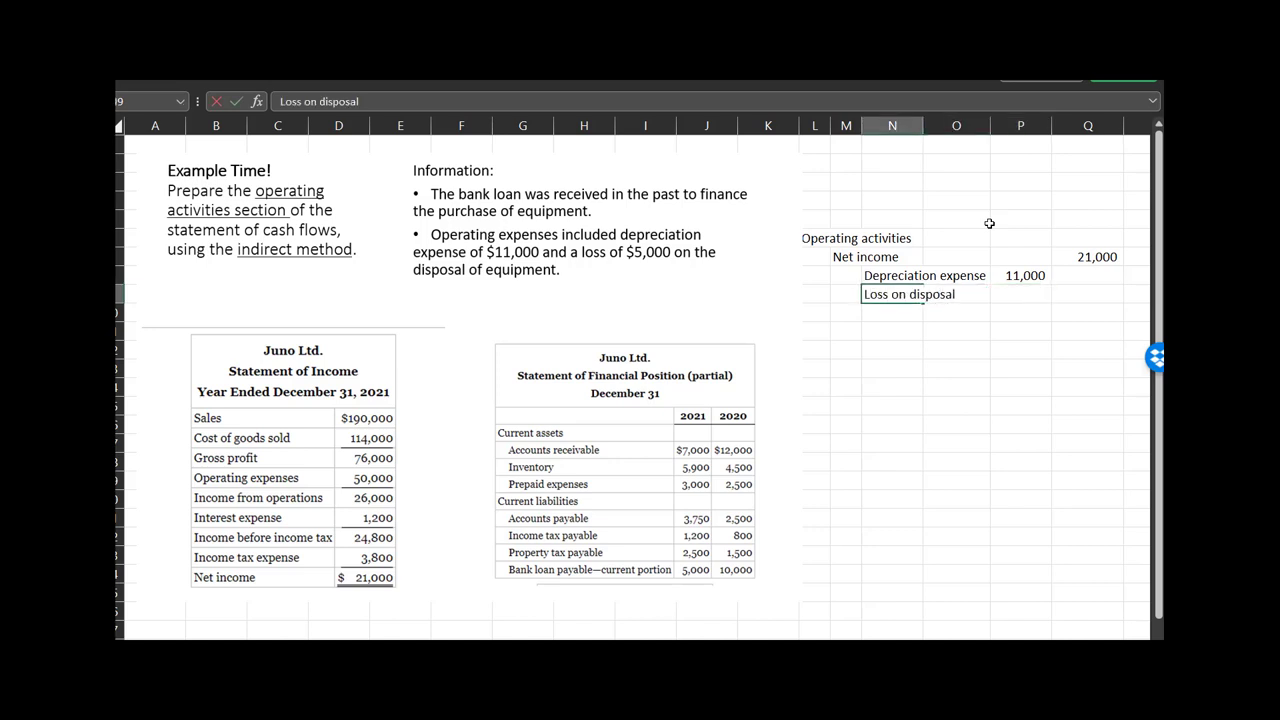
text( of equip)
key(Return)
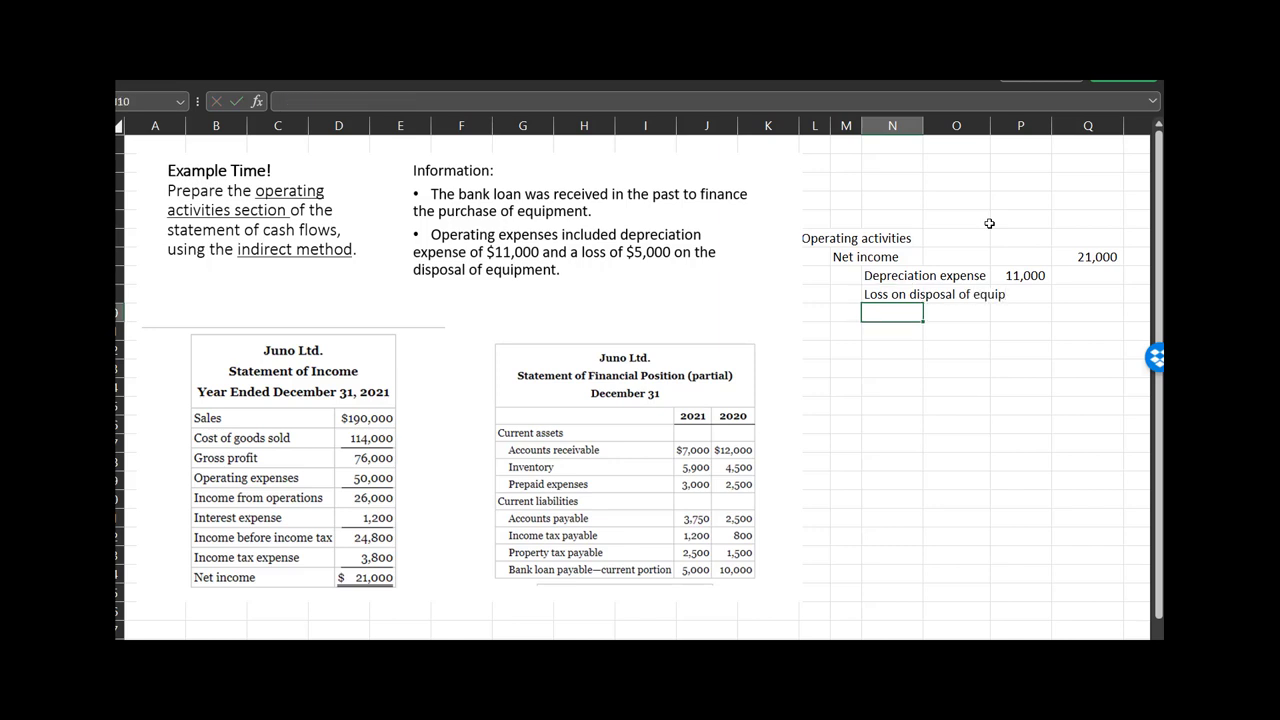
click(1002, 294)
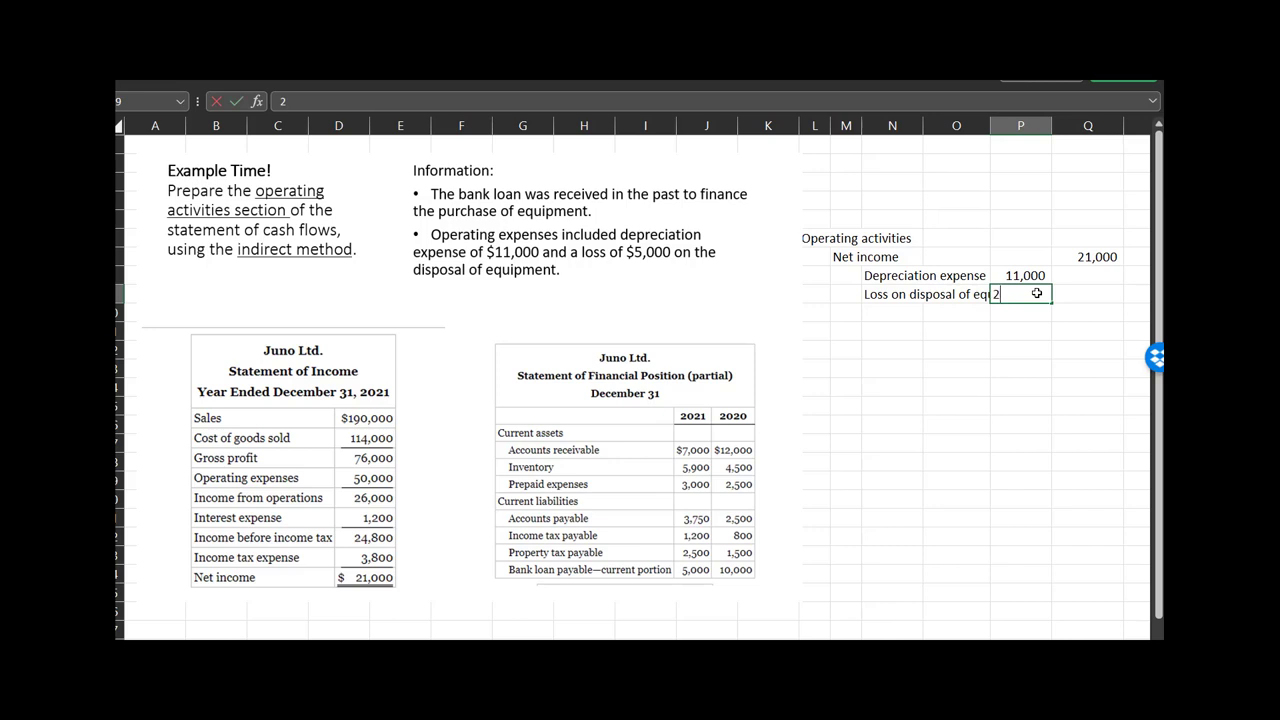
text(20)
key(BackSpace)
key(BackSpace)
text(50)
key(Return)
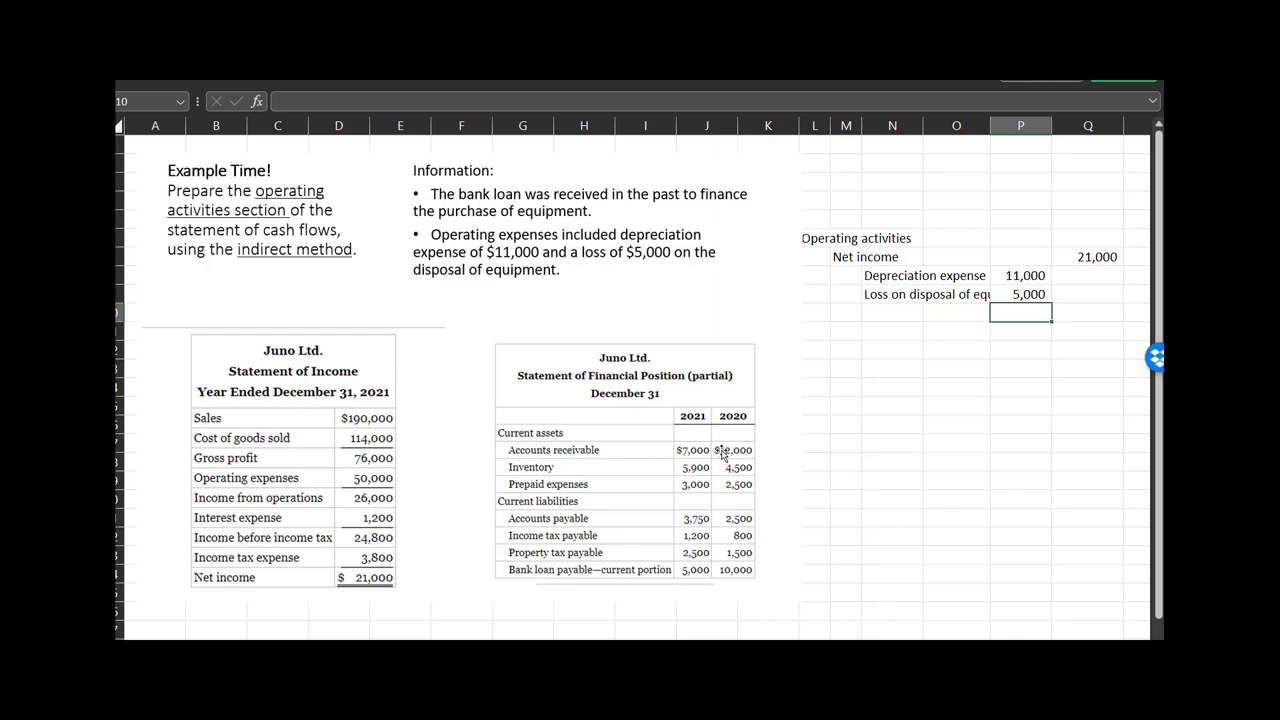
Add a 'decrease in AR' line with amount 5,000 below the disposal loss.
click(907, 310)
text(decp)
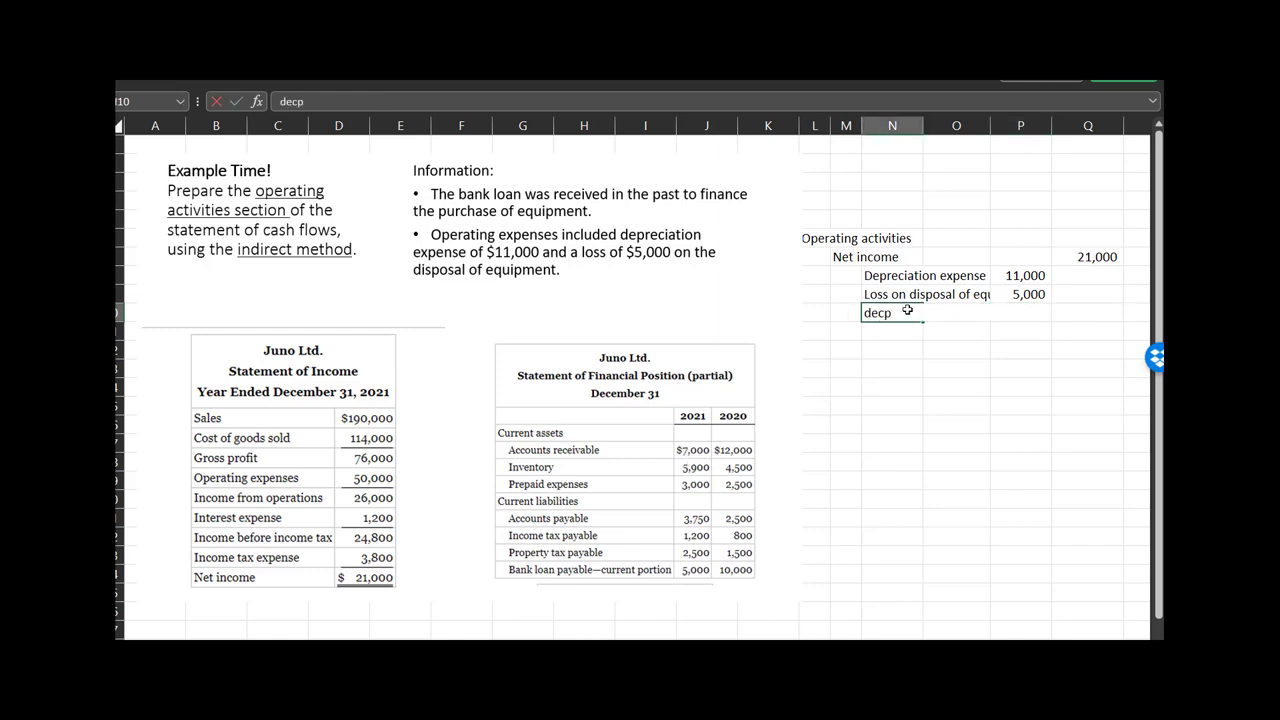
text(rease in A)
key(Tab)
key(Tab)
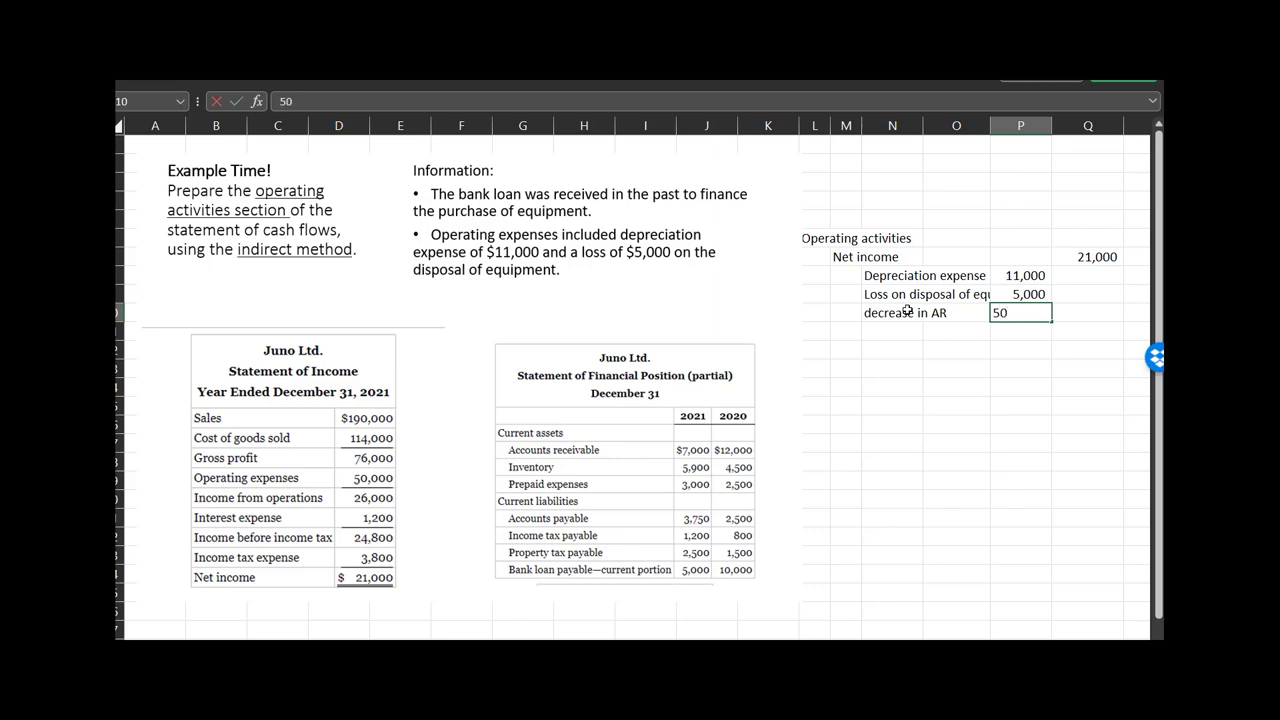
key(Return)
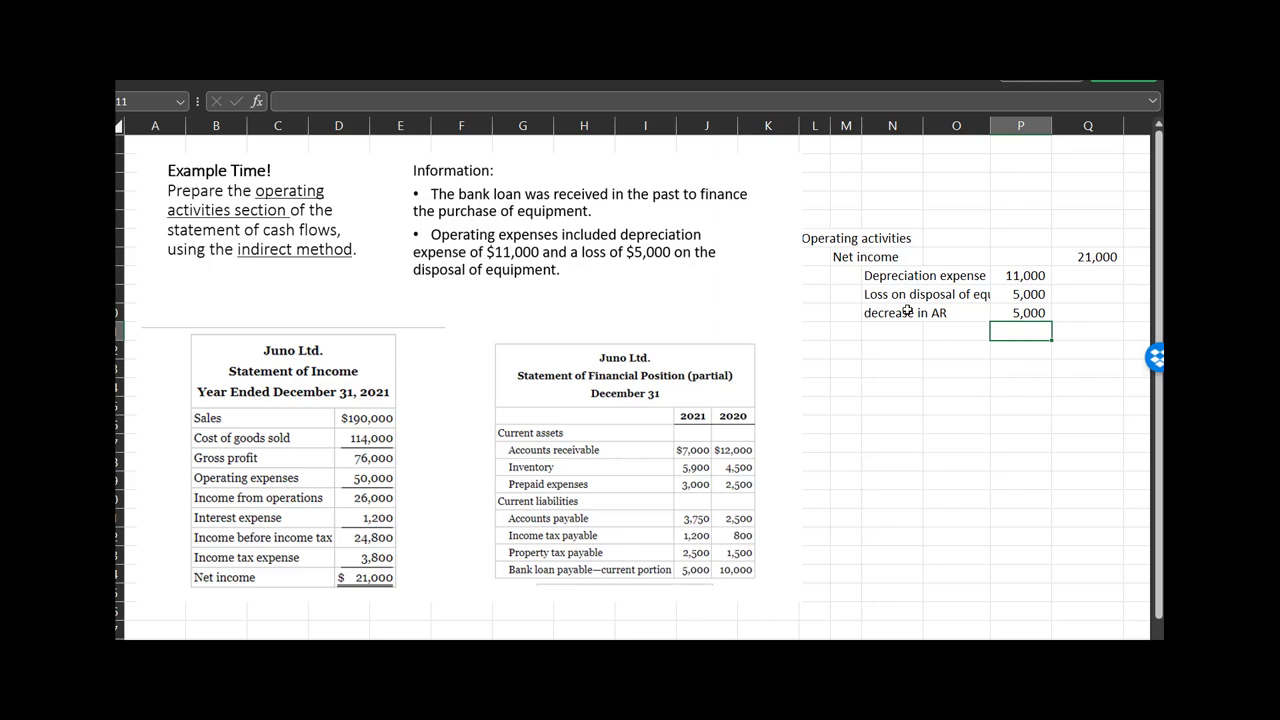
key(Left)
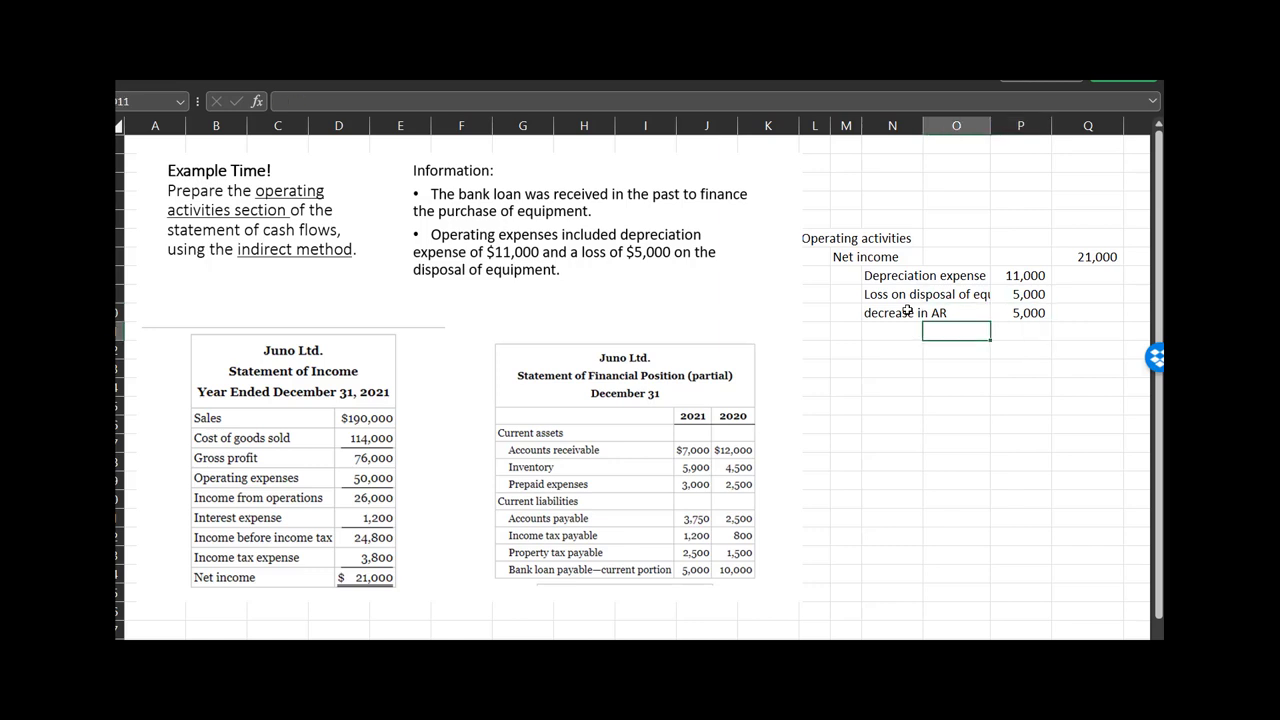
key(Left)
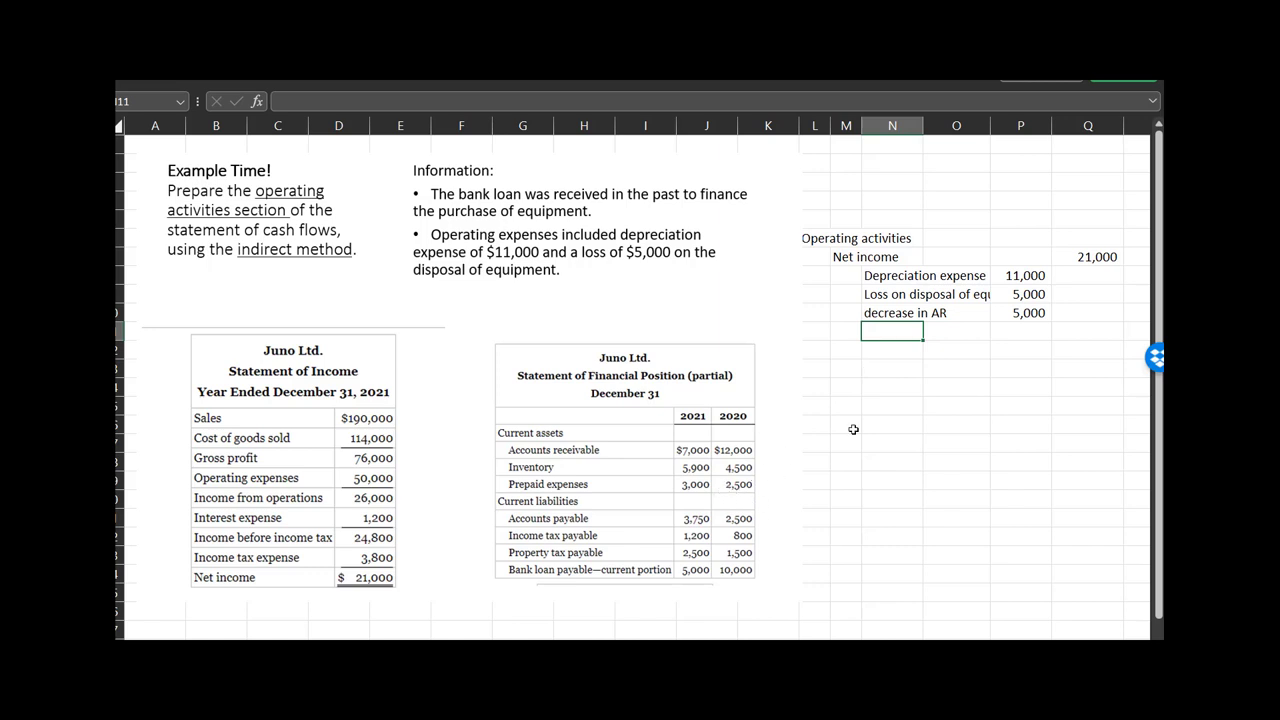
Add an 'increase in inventory' line with amount (1,400), correcting the misspelled label.
text(increase in Inveotry)
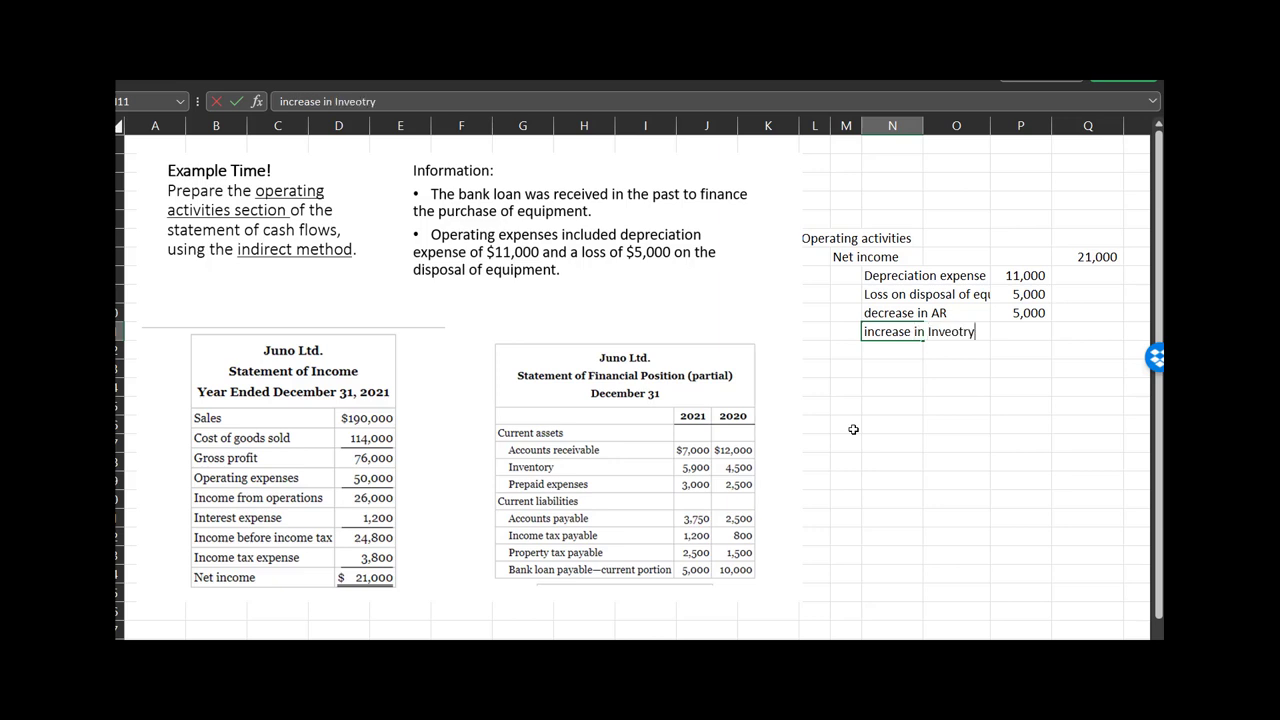
key(Tab)
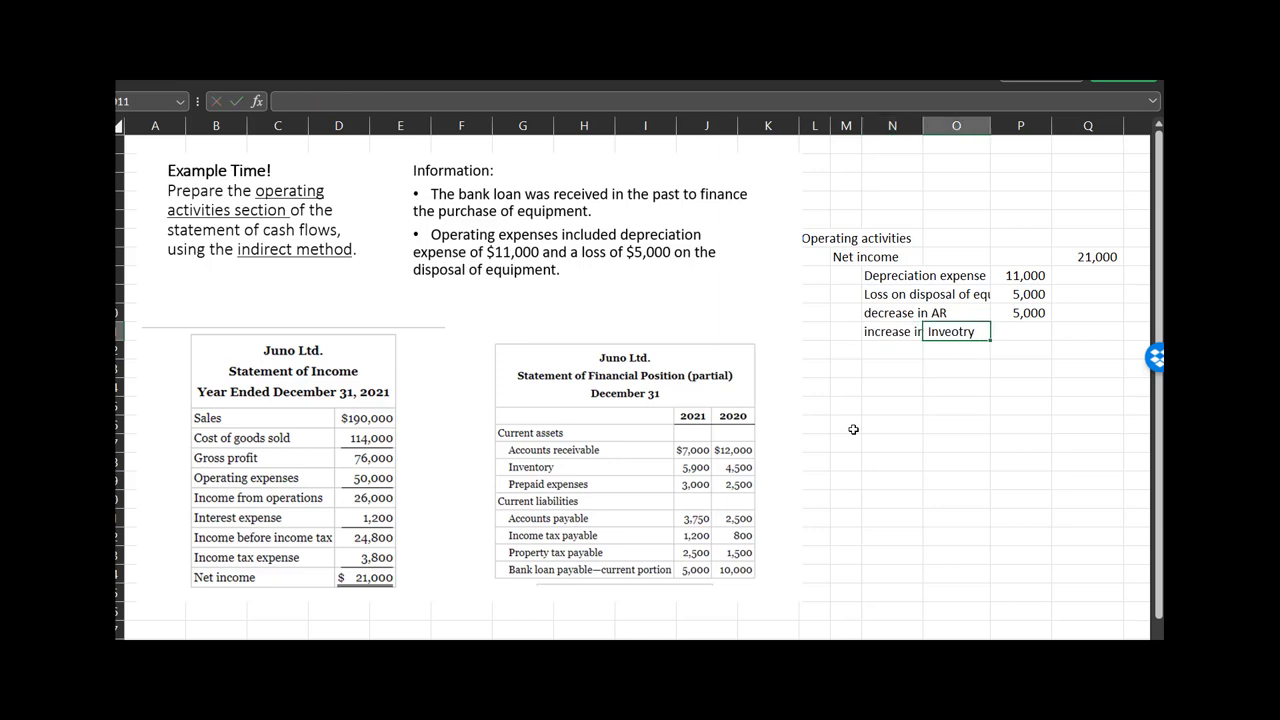
key(Left)
key(F2)
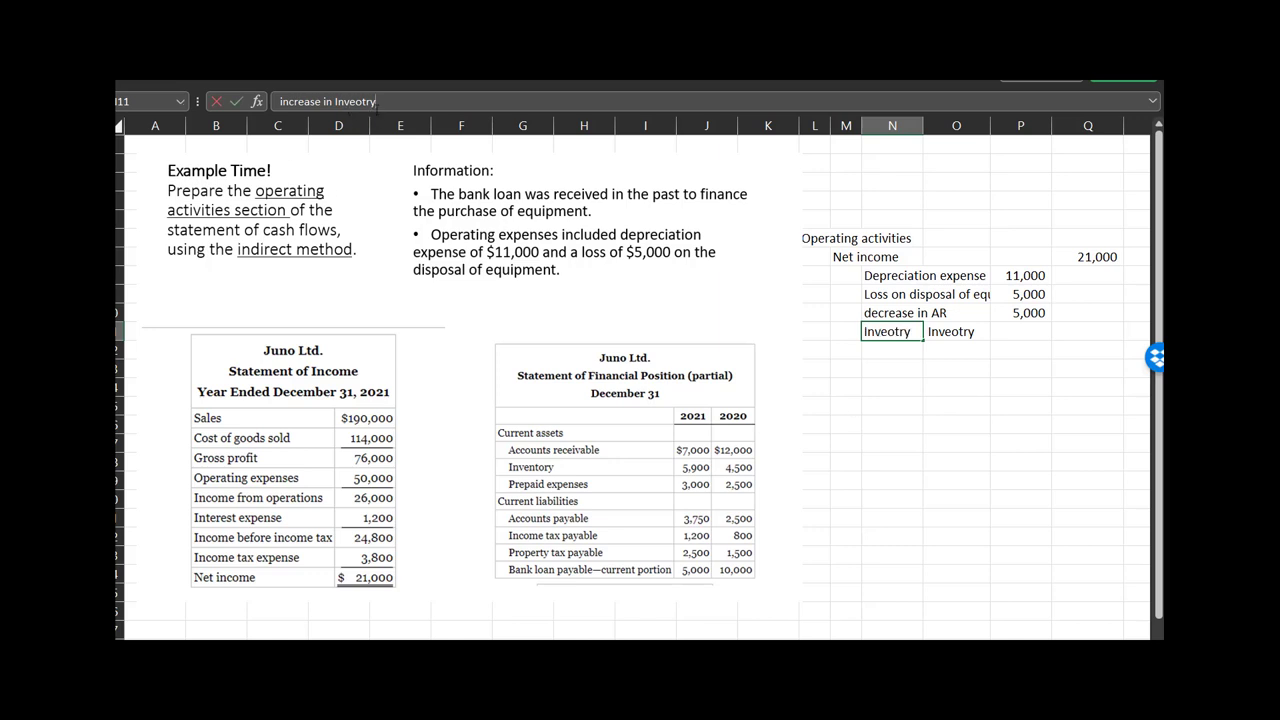
key(BackSpace)
key(BackSpace)
key(BackSpace)
key(BackSpace)
key(BackSpace)
key(BackSpace)
key(BackSpace)
text(inventory)
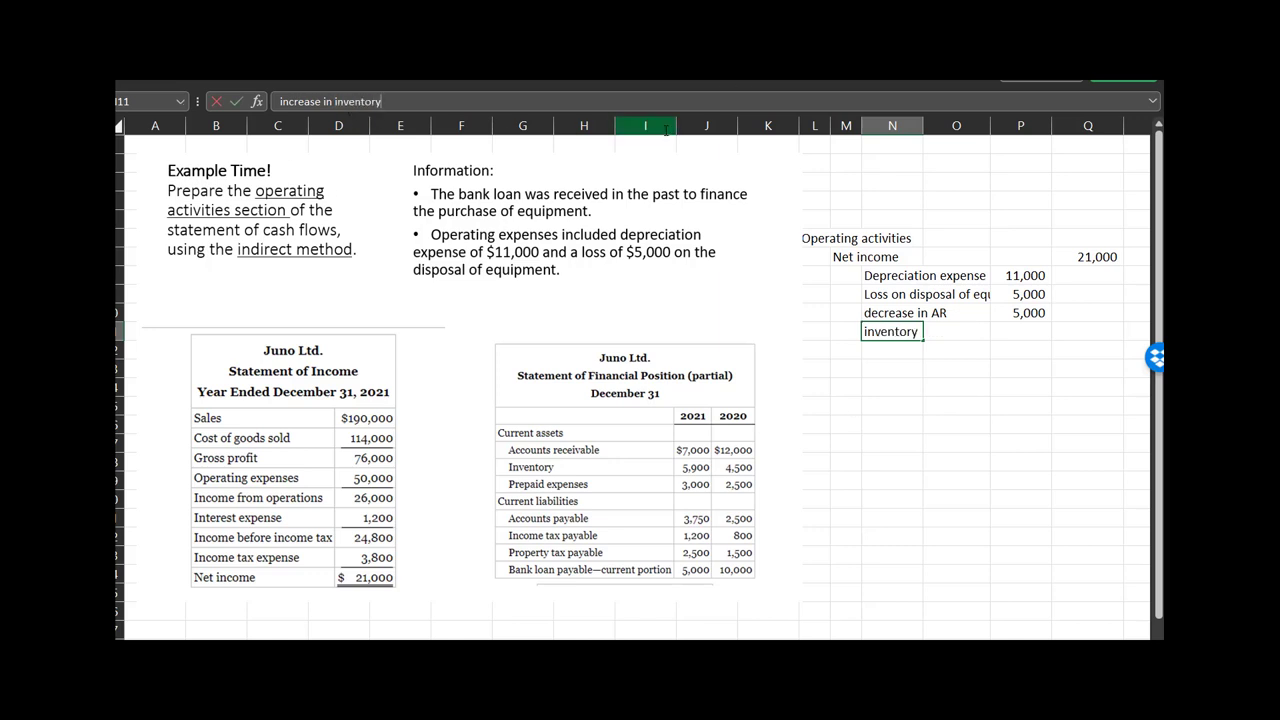
key(Return)
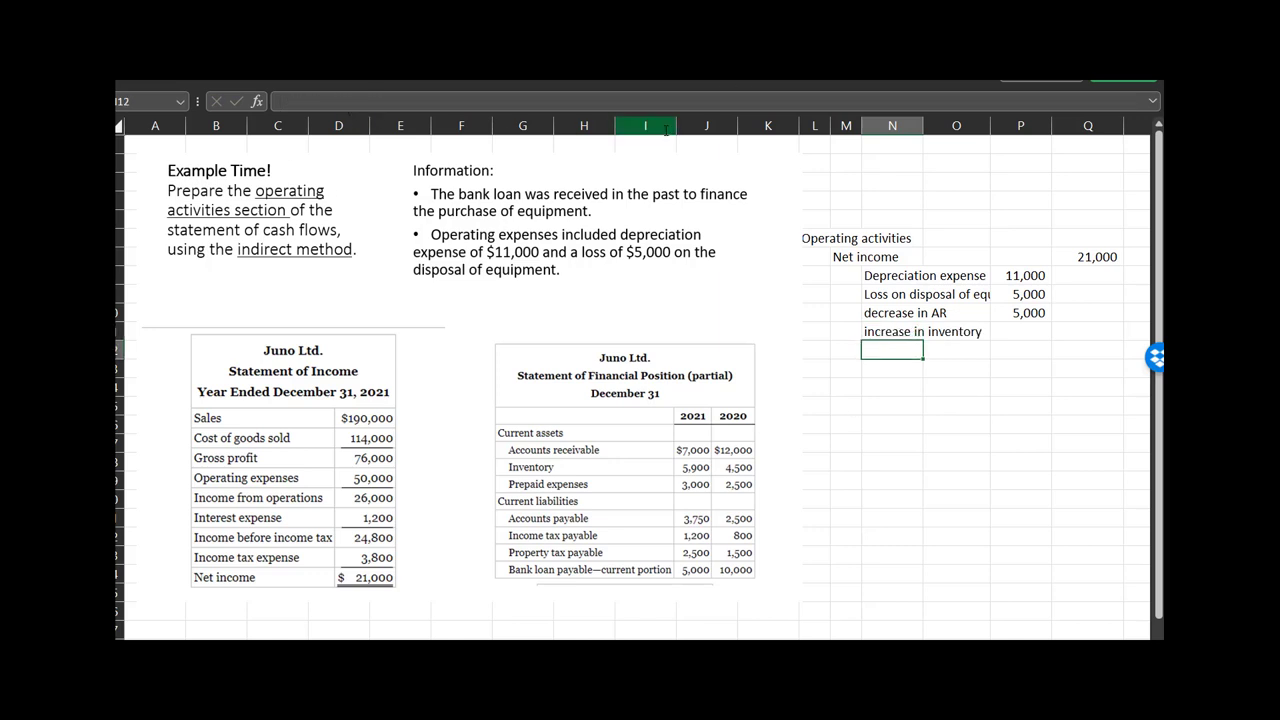
key(Up)
key(Right)
key(Right)
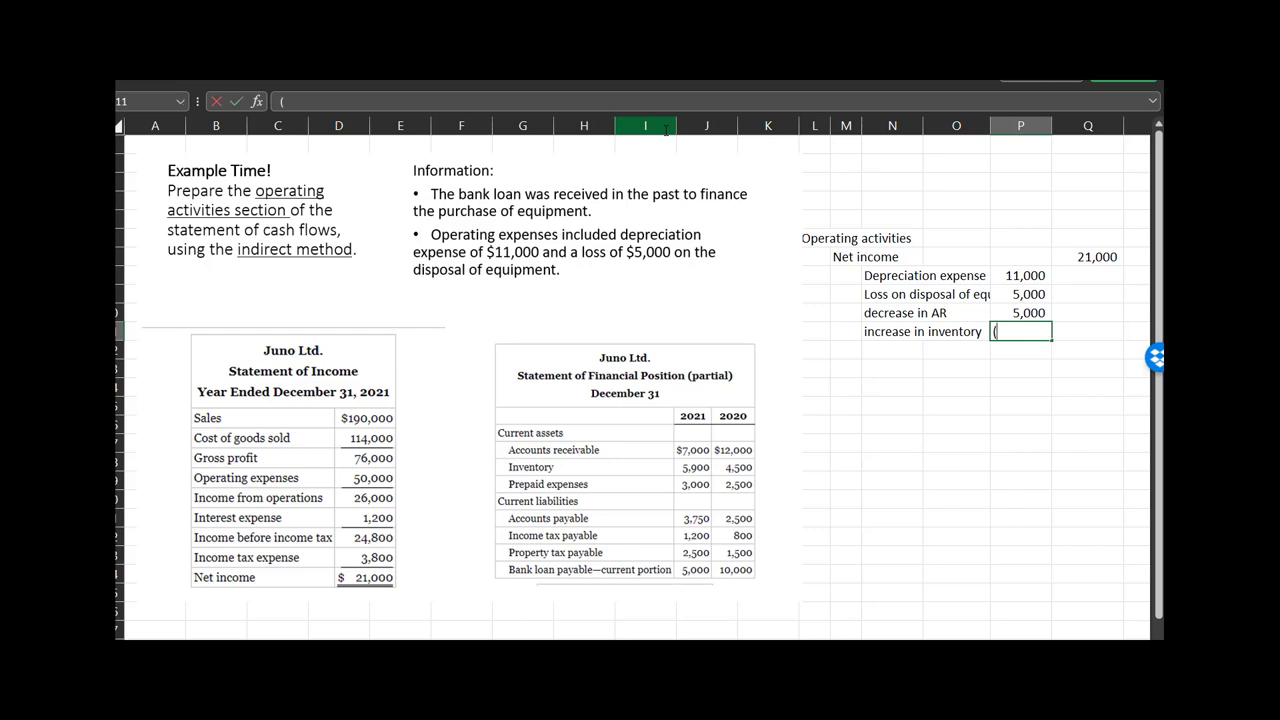
text(00))
key(Return)
key(Up)
key(Left)
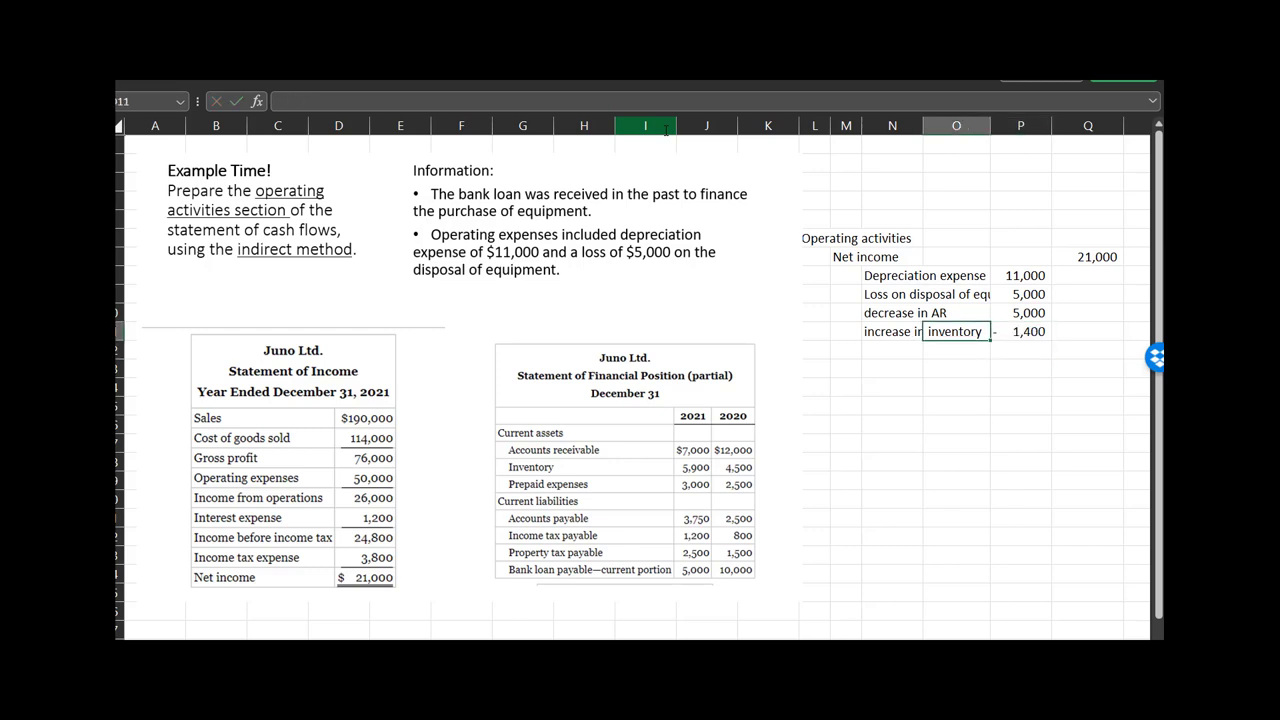
key(Down)
key(Left)
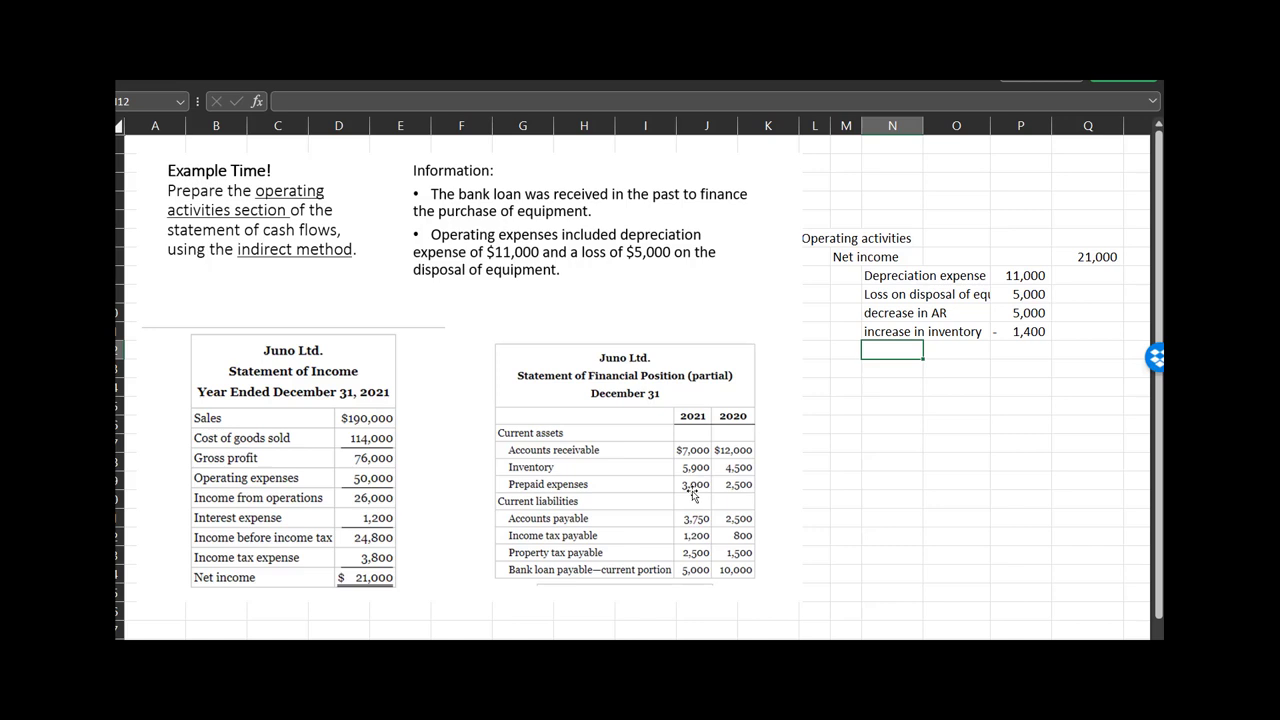
Add an 'increase in prepaid' line with a negative 500 amount.
text(increase in prepaid)
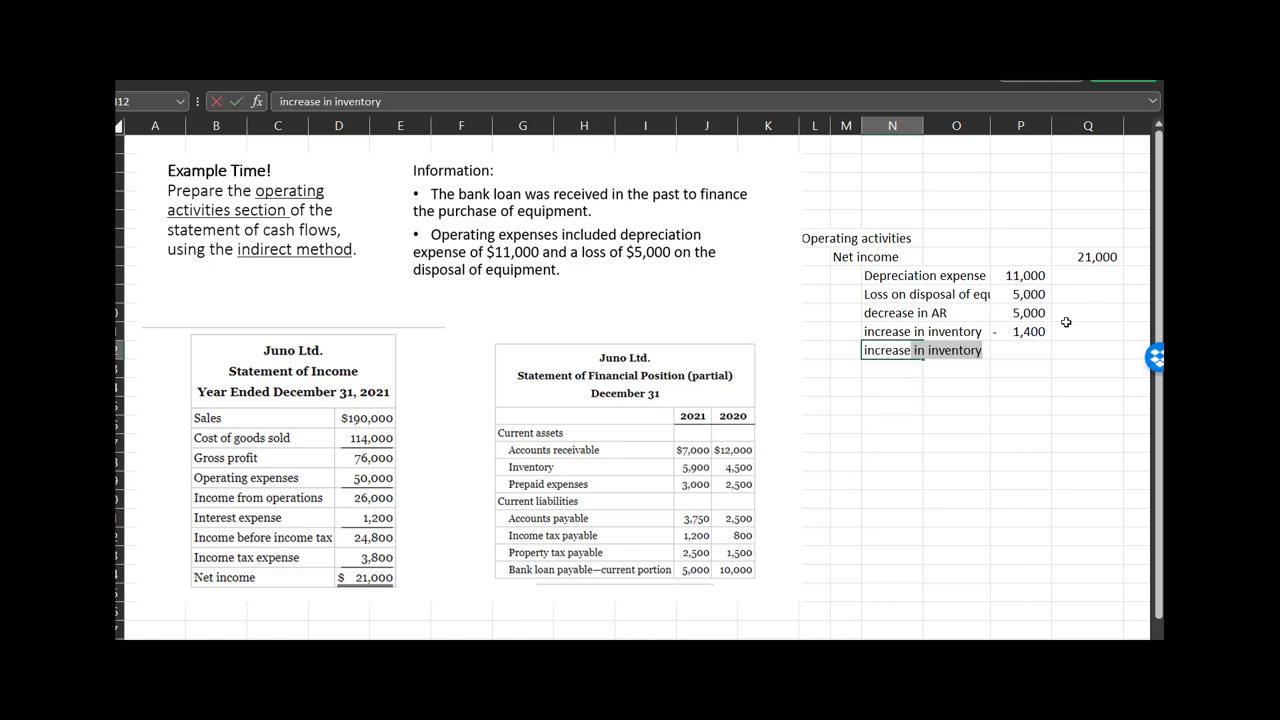
key(Tab)
key(Tab)
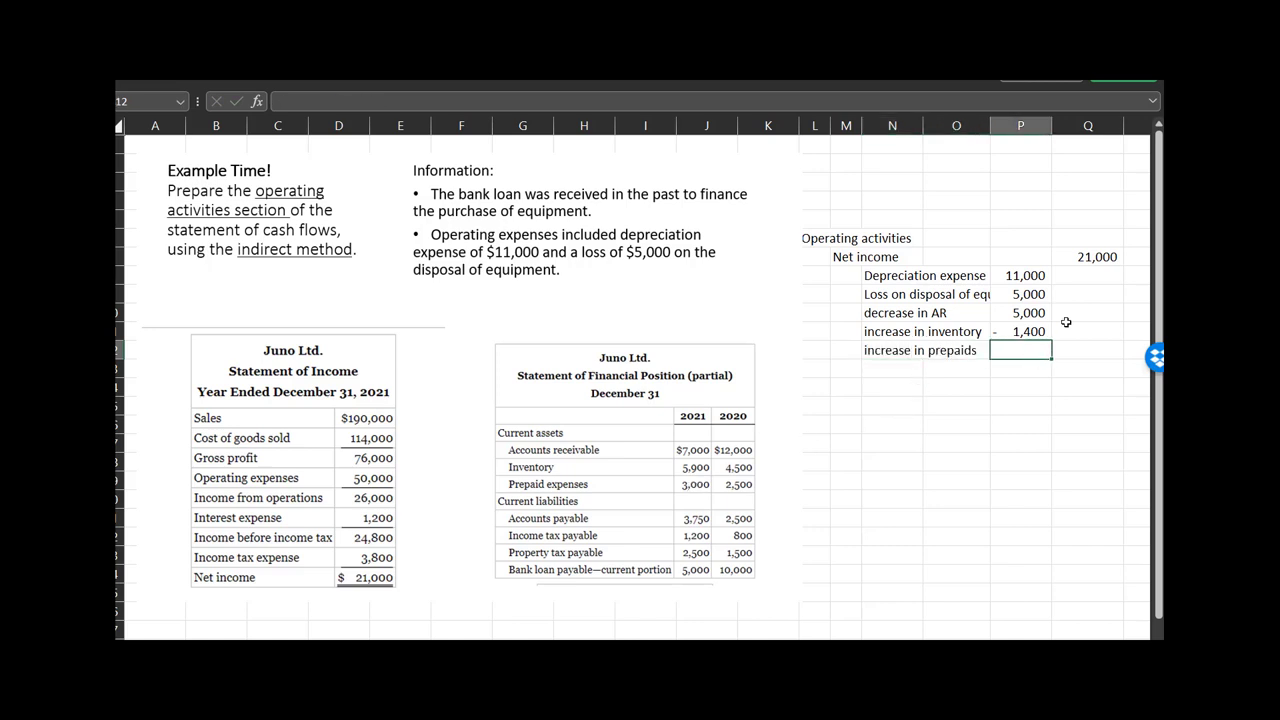
text(0)
key(BackSpace)
text(-5000)
key(Return)
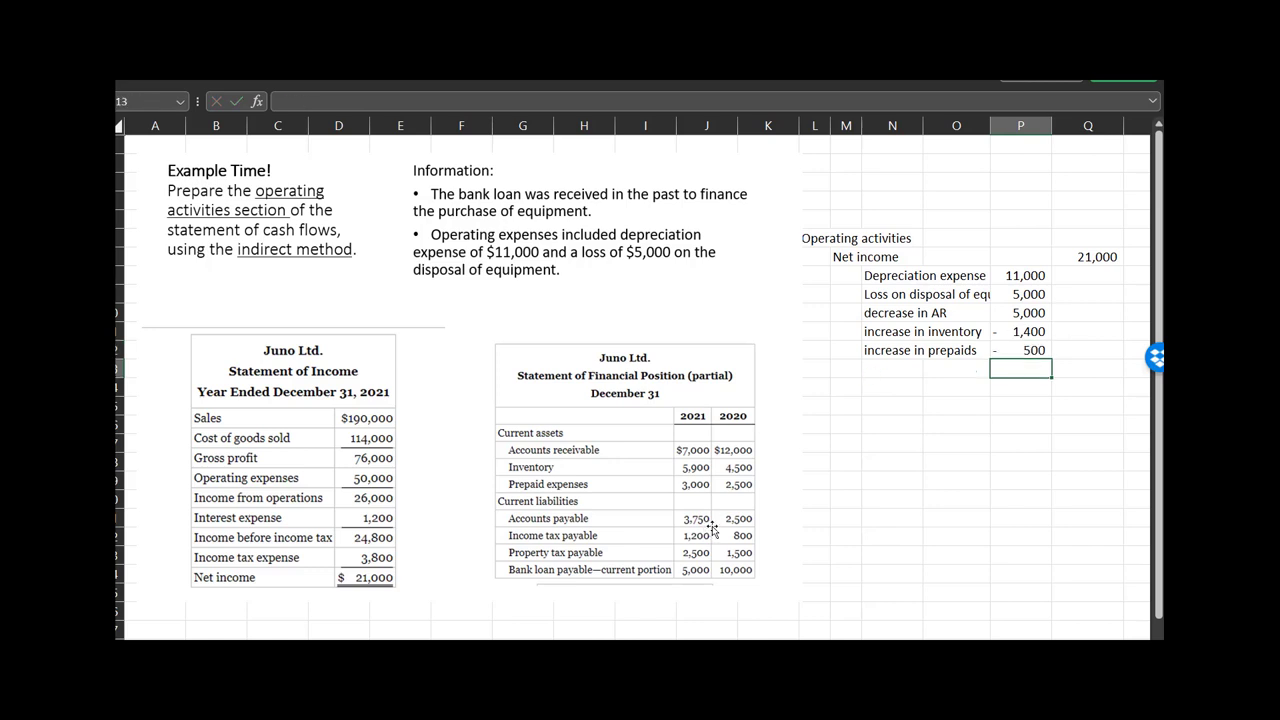
click(878, 362)
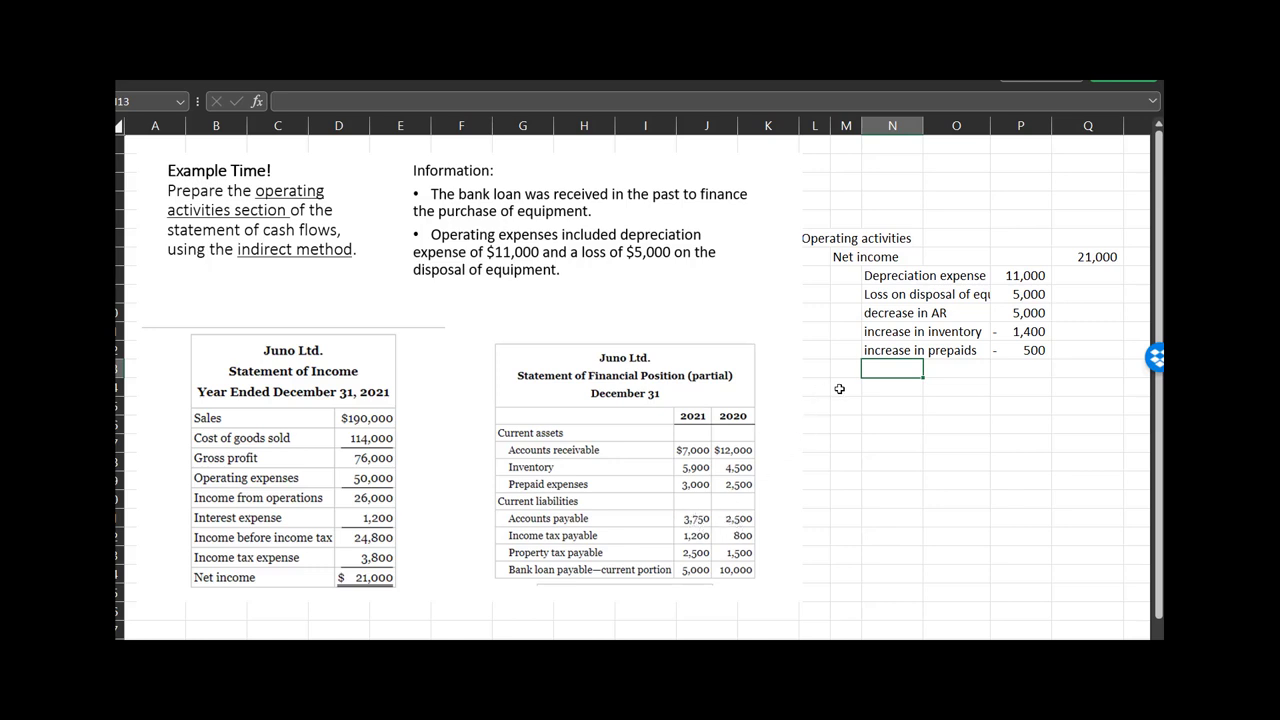
Add an 'increase to AP' line with amount 1,250.
text(increase to AP)
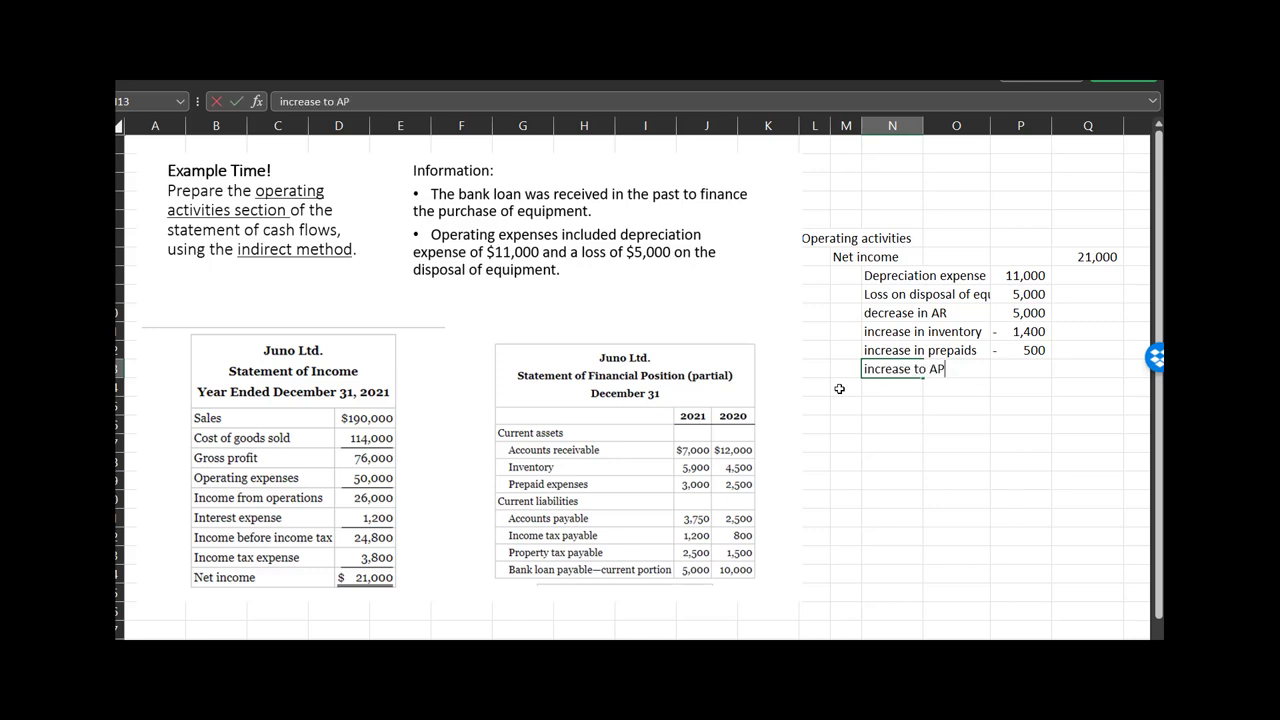
key(Tab)
key(Tab)
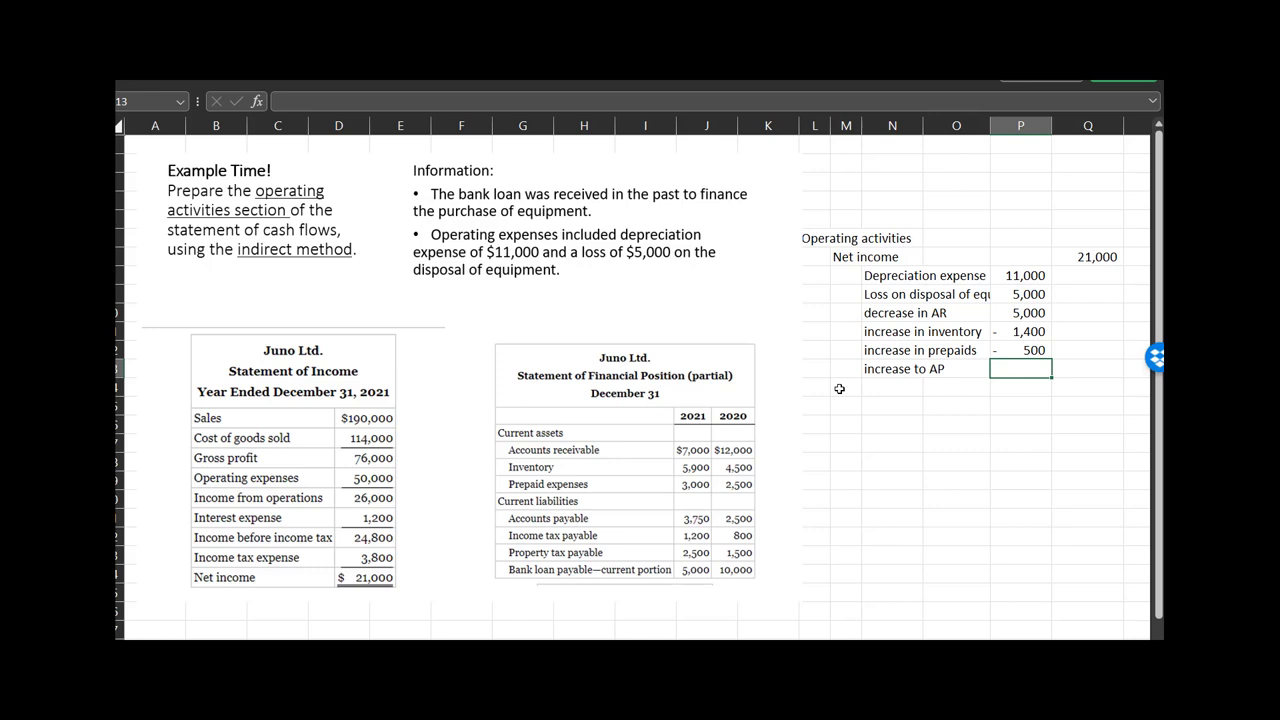
text(1250)
key(Return)
key(Left)
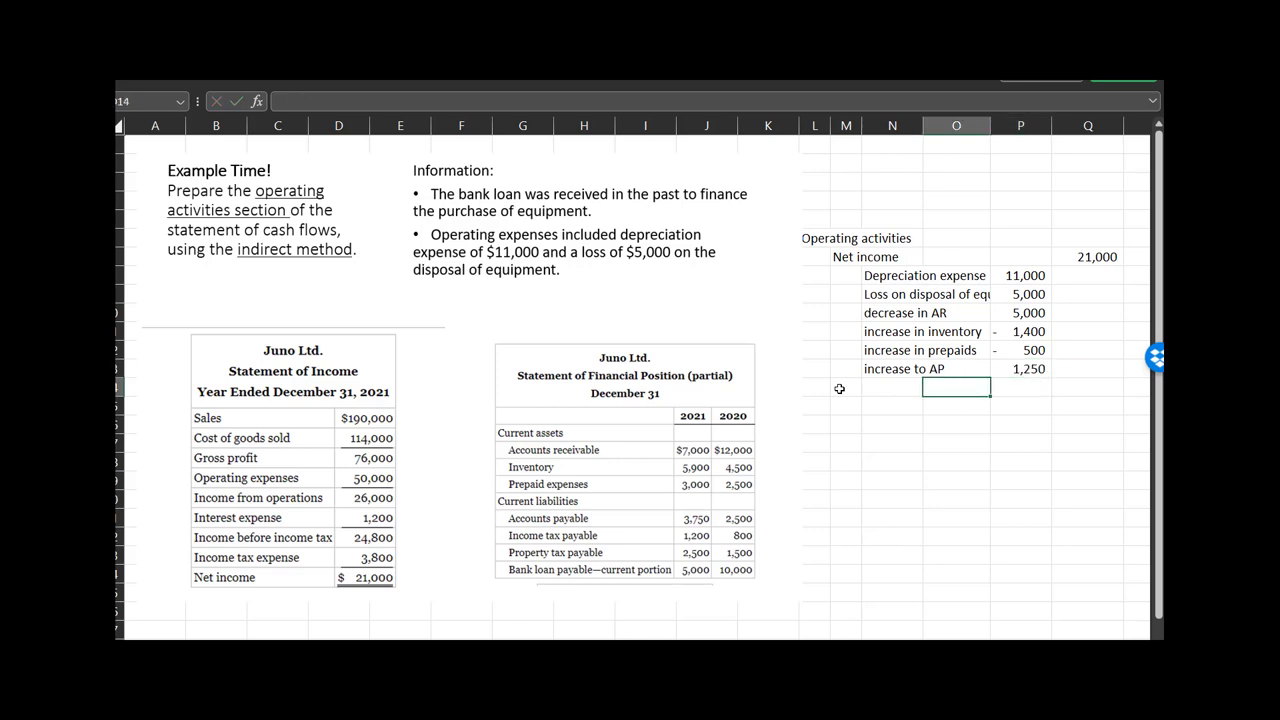
key(Left)
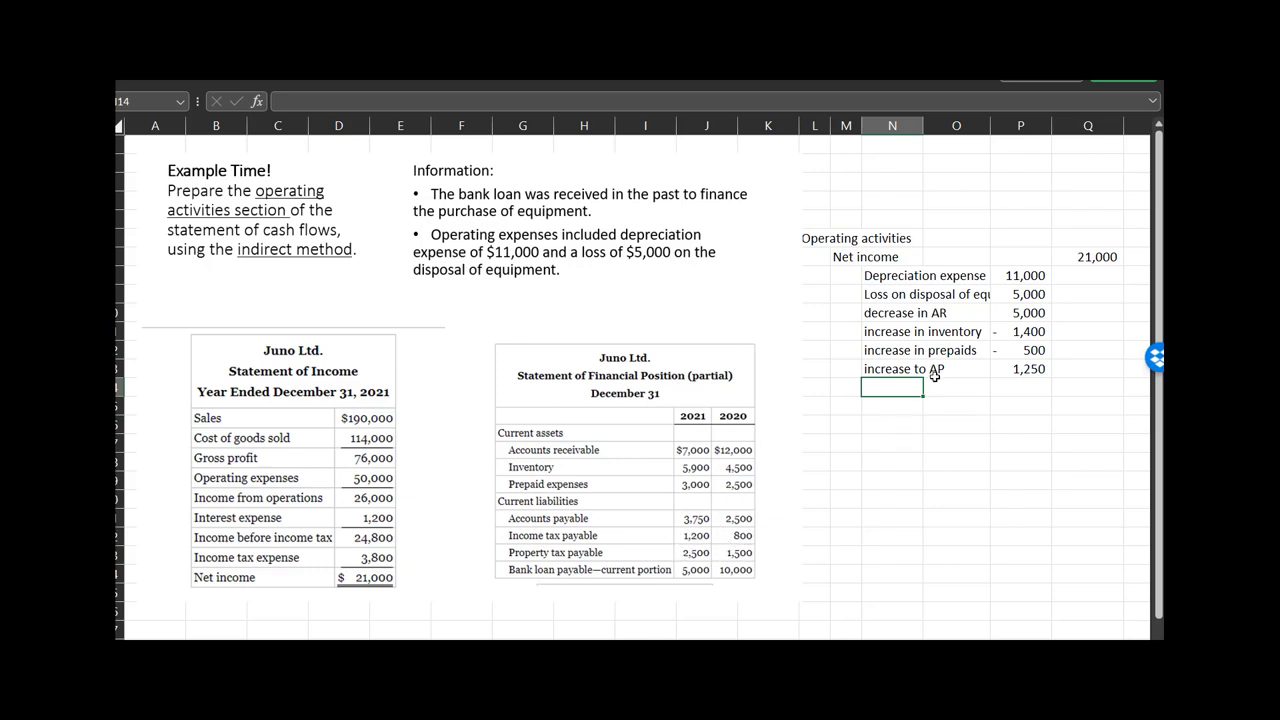
Add an 'increase to IT pay' line with amount 400.
text(increase in)
key(BackSpace)
key(BackSpace)
key(BackSpace)
key(BackSpace)
text(se to)
key(BackSpace)
key(BackSpace)
key(BackSpace)
key(BackSpace)
key(BackSpace)
key(BackSpace)
text(e to IT pay)
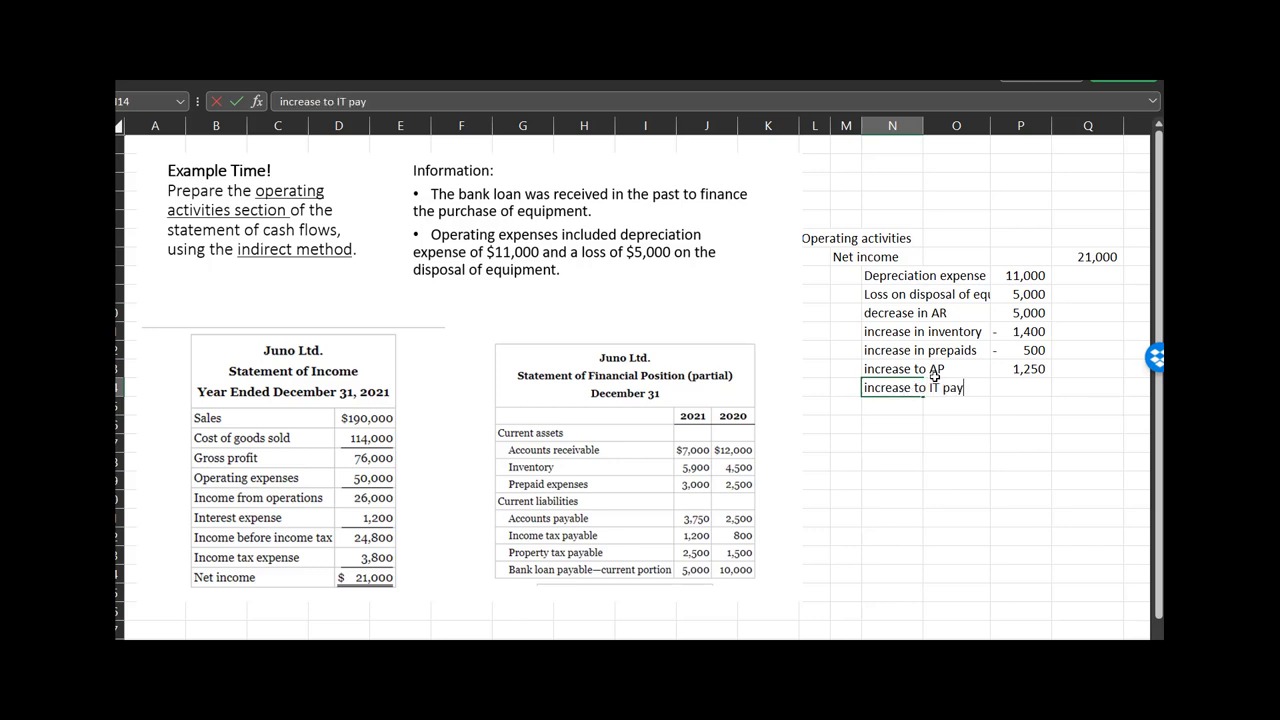
key(Return)
key(Up)
key(Right)
key(Right)
text(400)
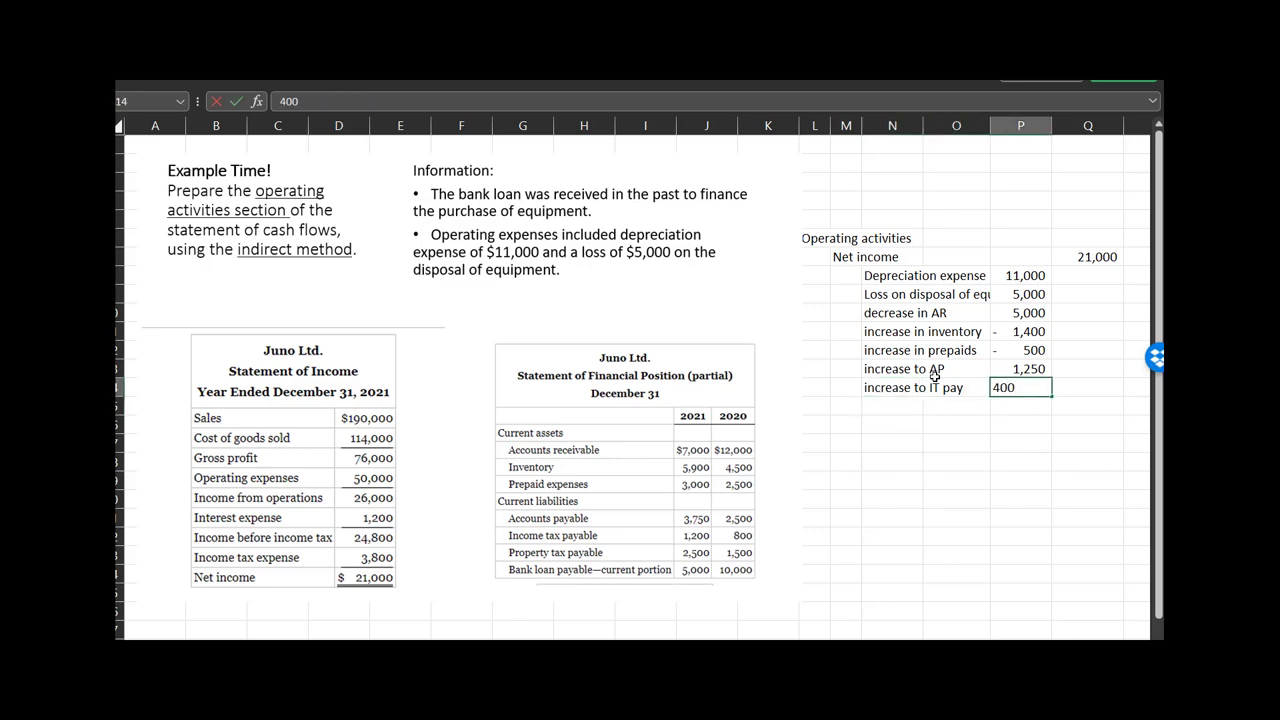
key(Return)
key(Left)
key(Left)
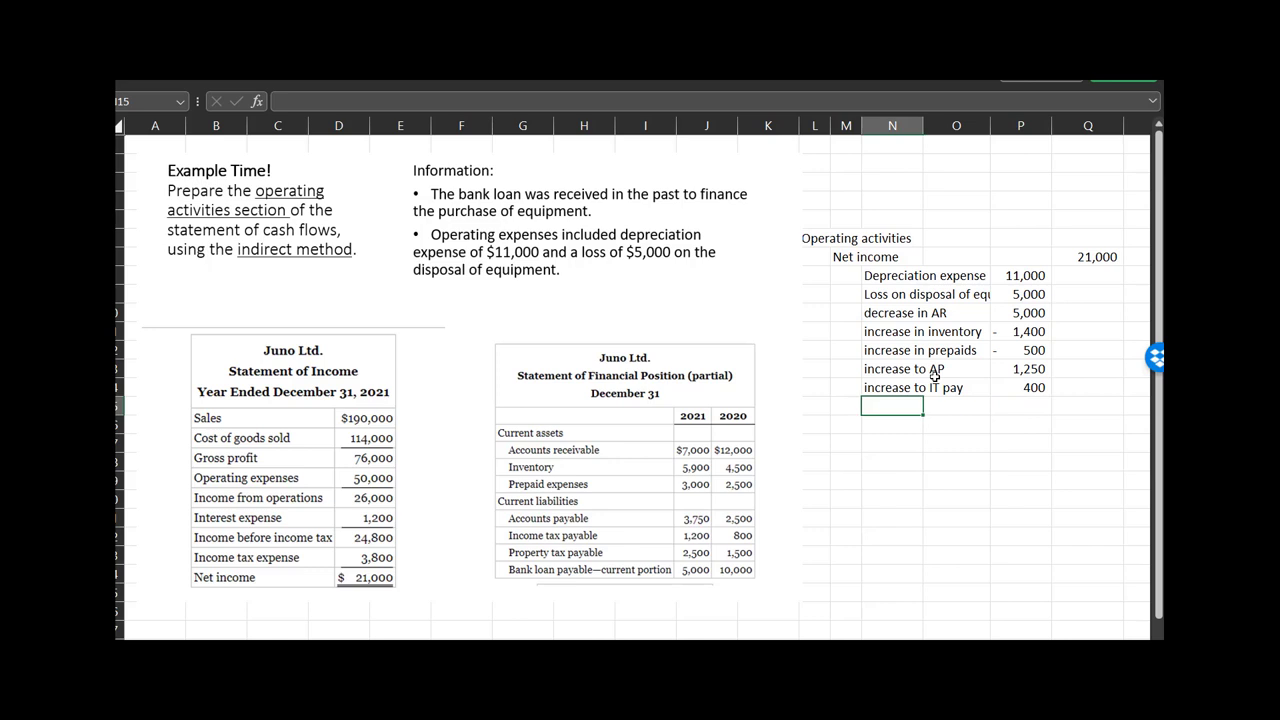
Add an 'increase to prop tax pay' line with amount 1,000 and check the label.
text(increase to prop ta)
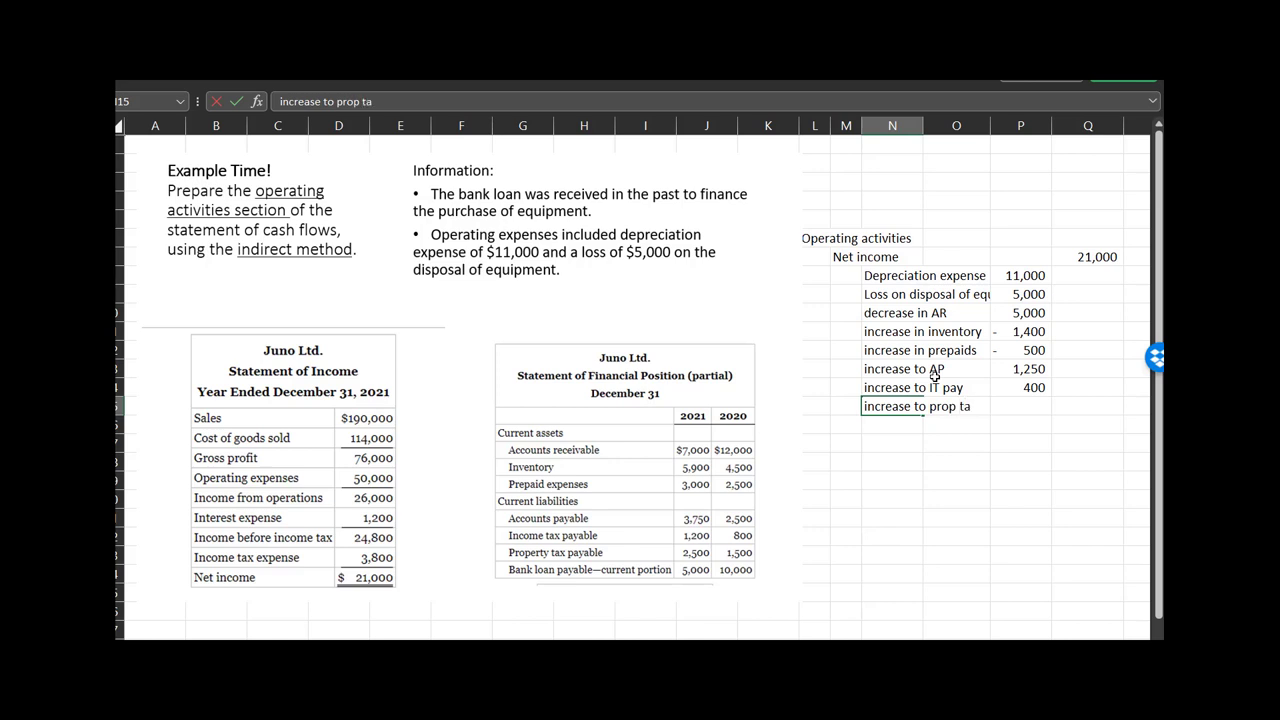
text(x pay)
key(Tab)
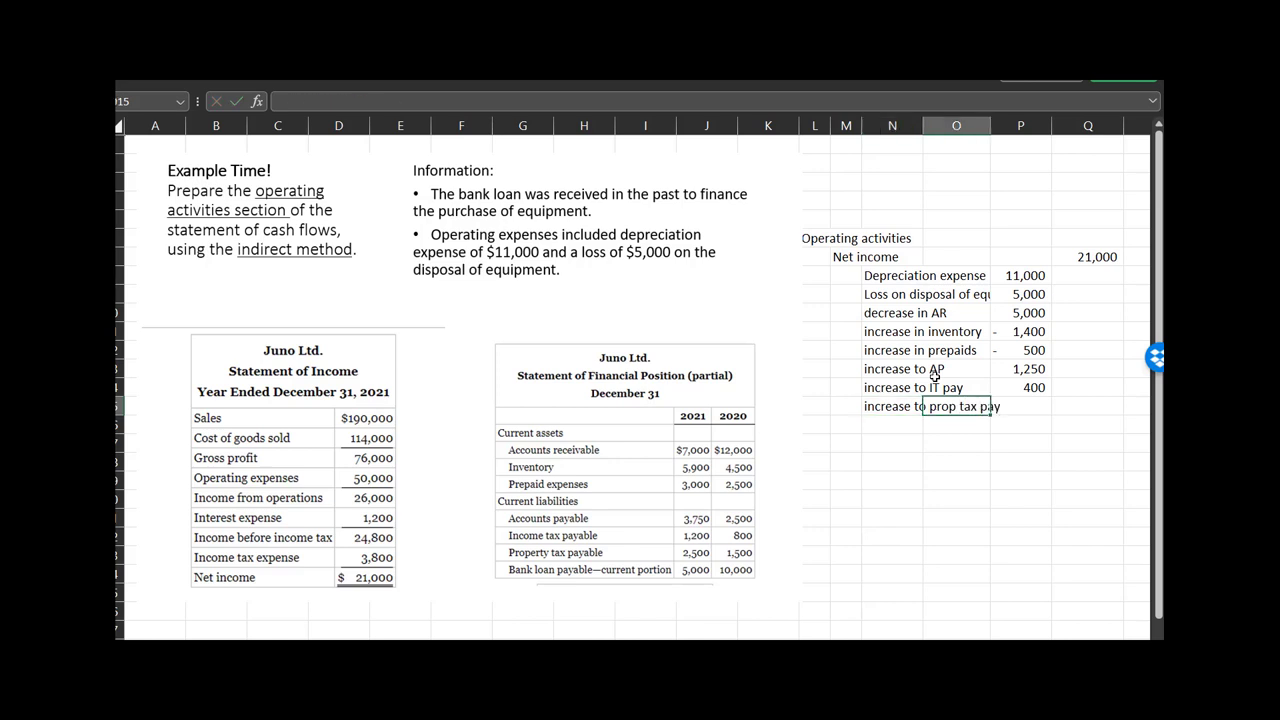
key(Tab)
text(1000)
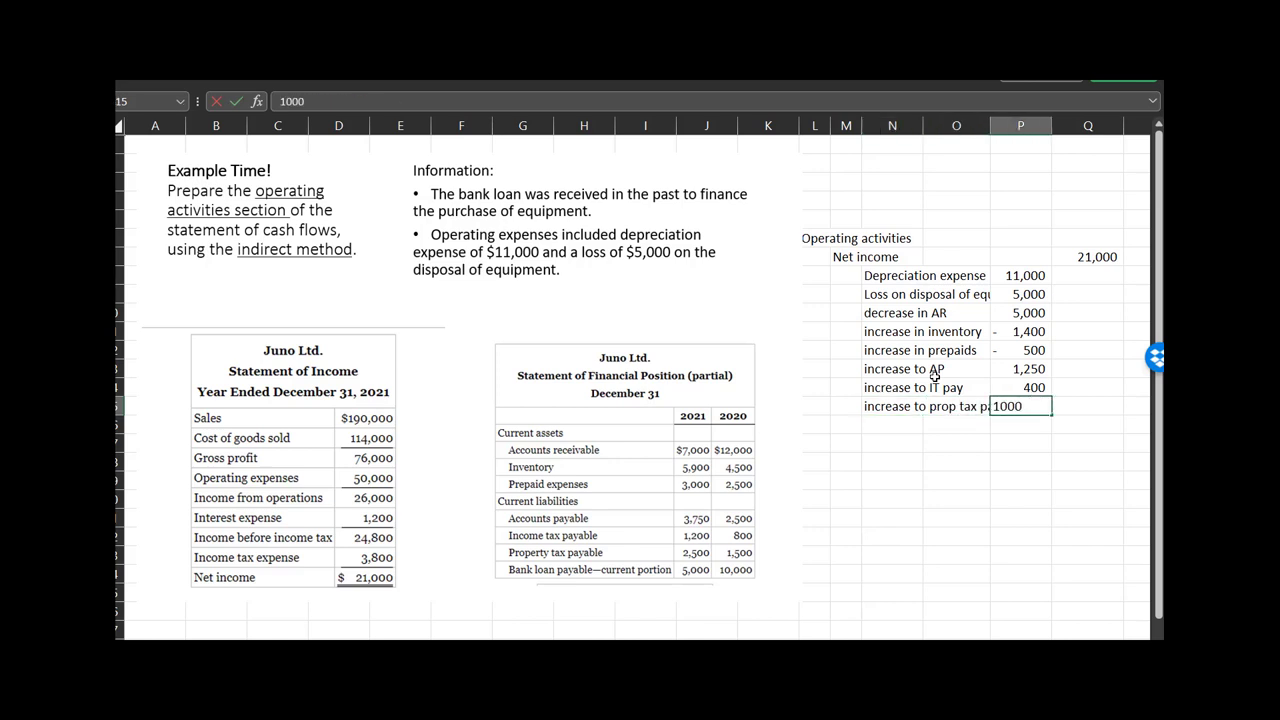
key(Return)
key(Left)
key(Up)
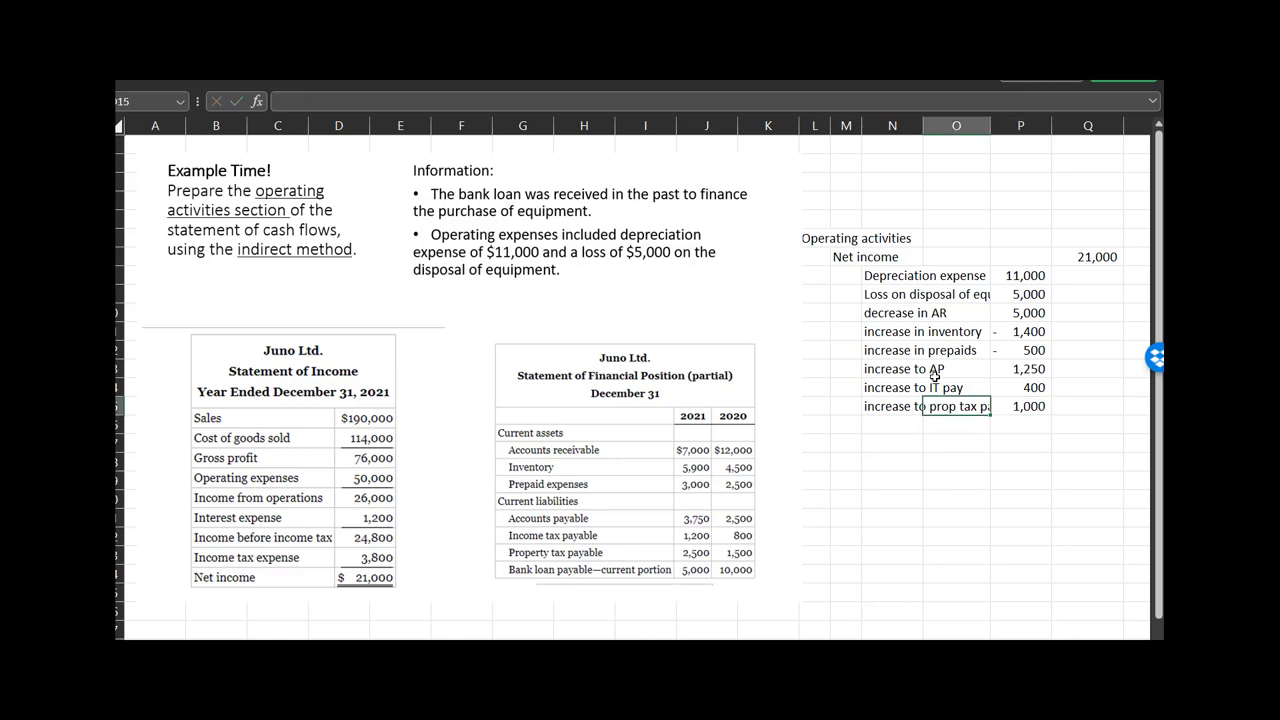
key(Left)
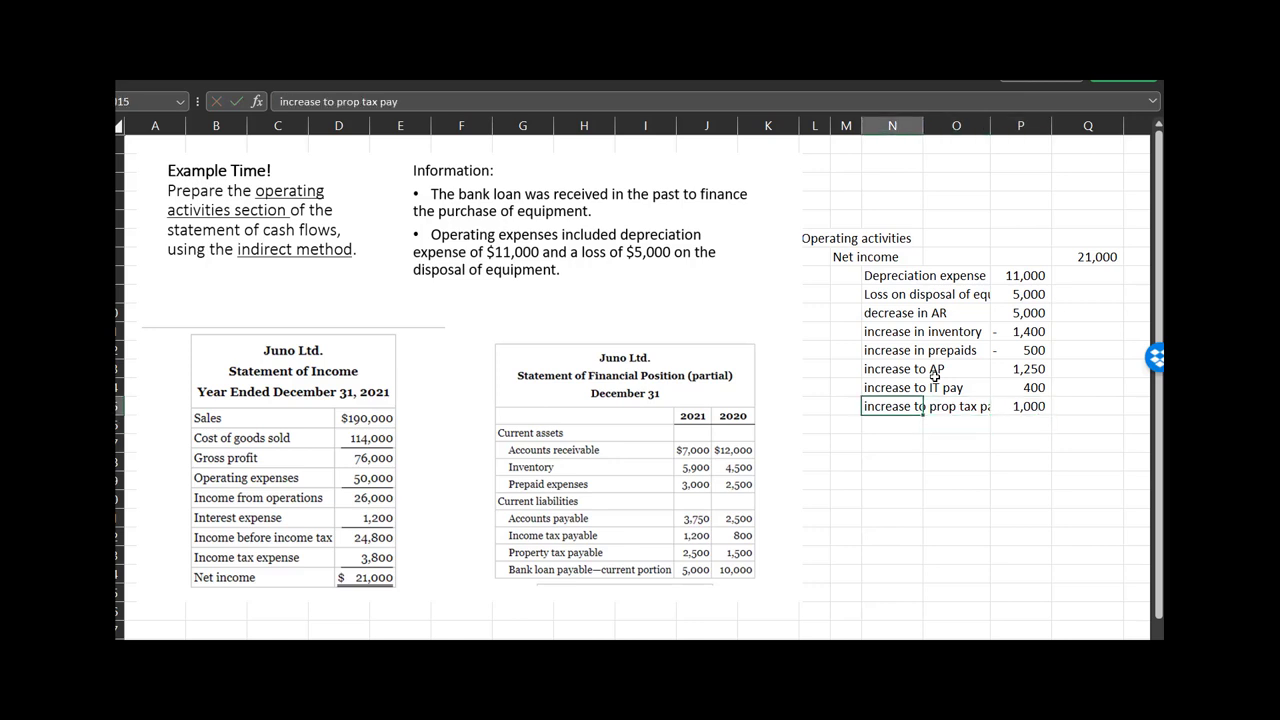
key(Right)
key(Right)
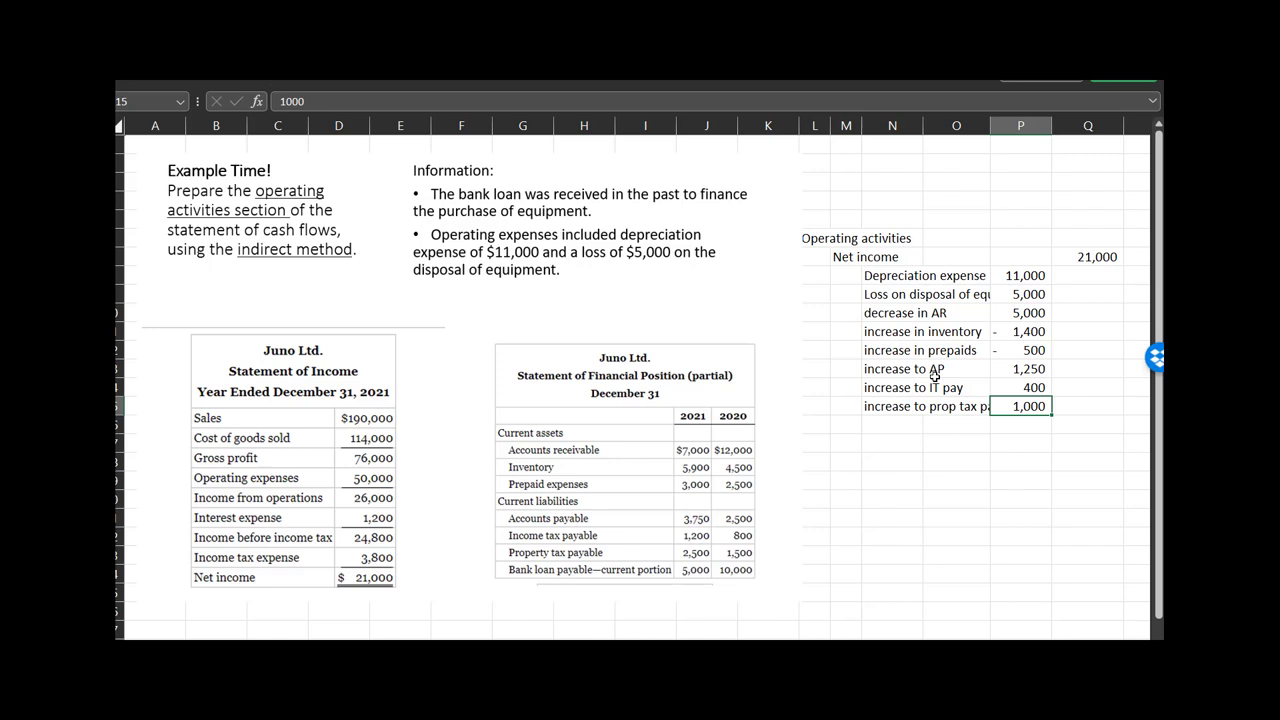
key(Down)
key(Left)
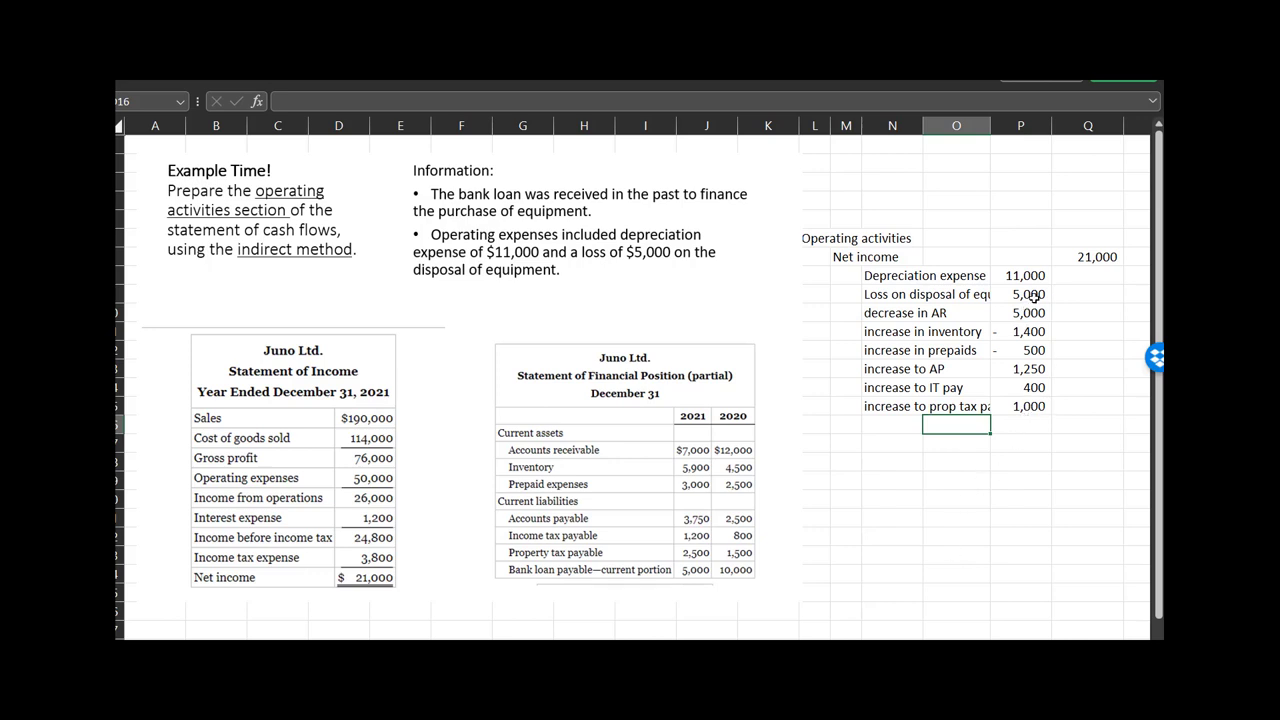
AutoSum the adjustments P8:P15 into Q15, giving 21,750.
drag(1030, 275, 1035, 406)
click(1090, 406)
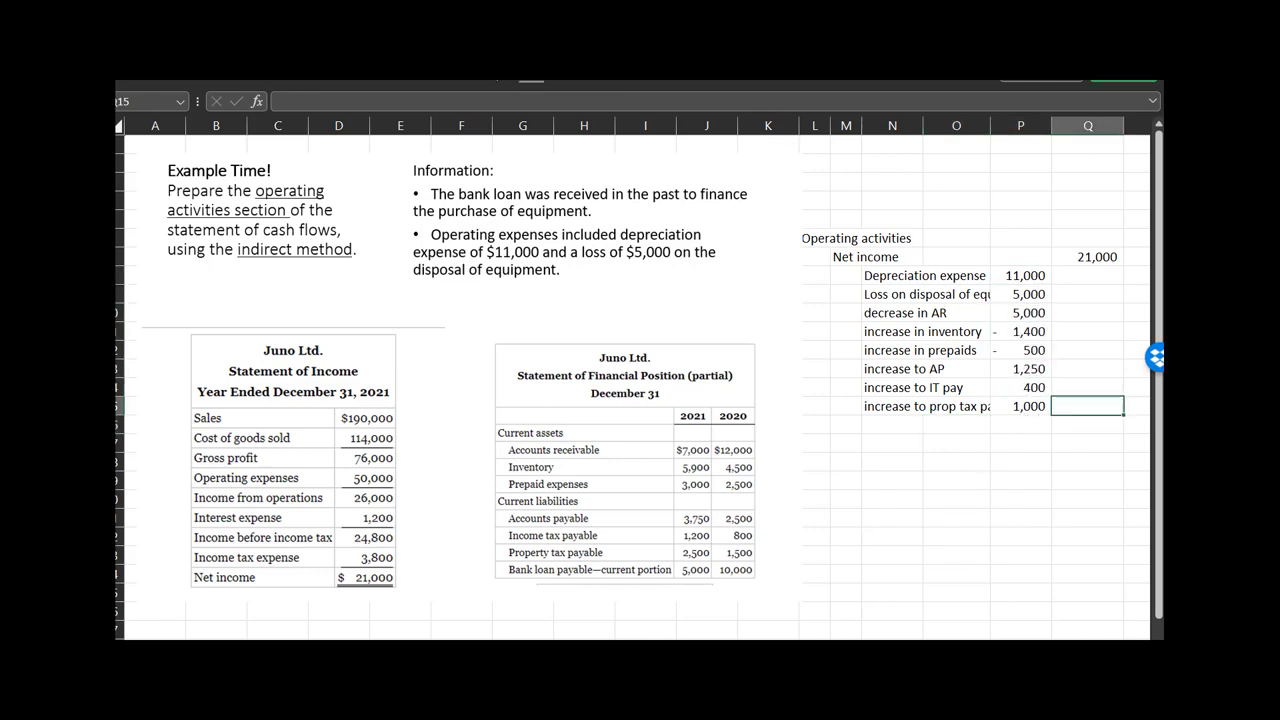
click(360, 72)
click(178, 112)
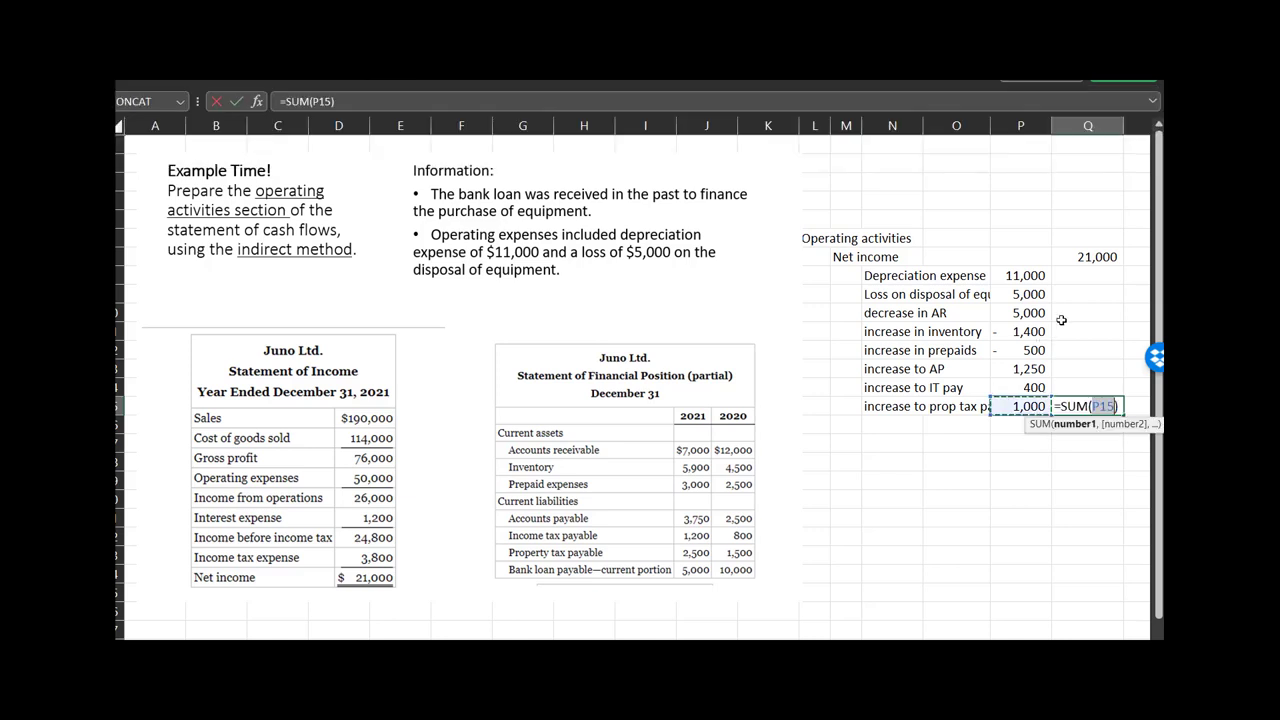
drag(1037, 275, 1030, 406)
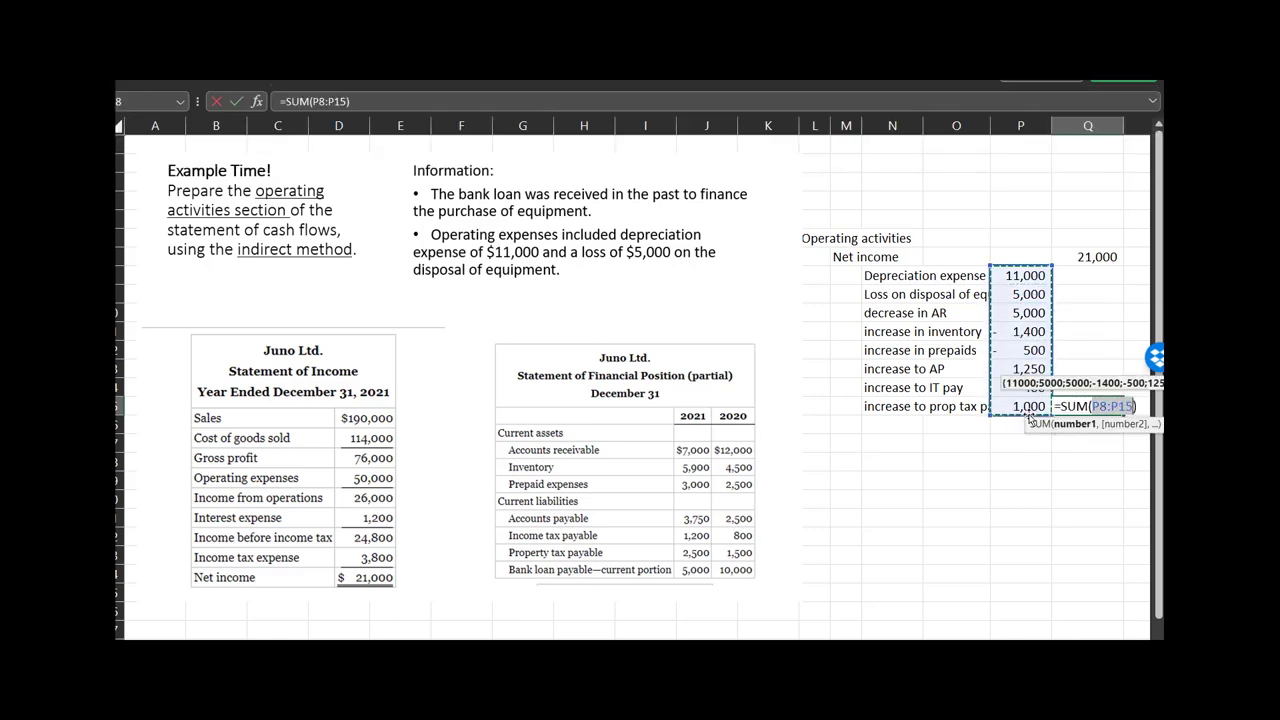
key(Return)
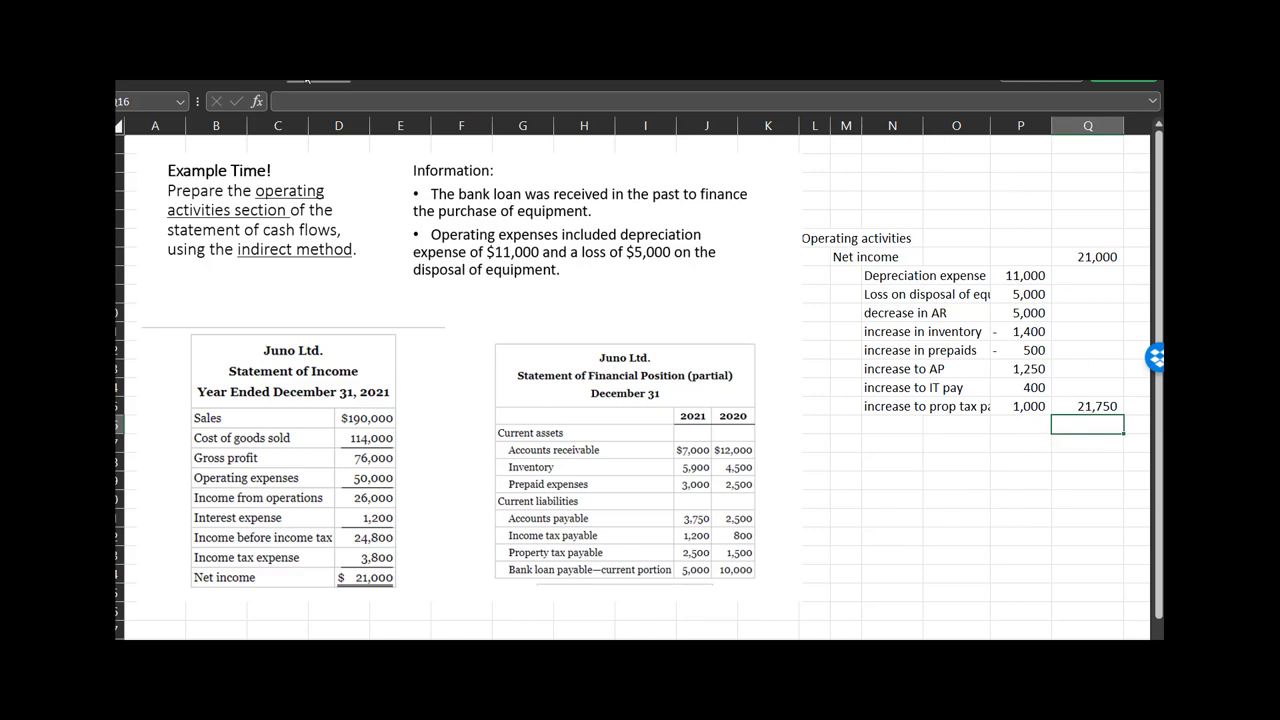
AutoSum net income and the adjustments total into Q16, giving 42,750.
click(389, 76)
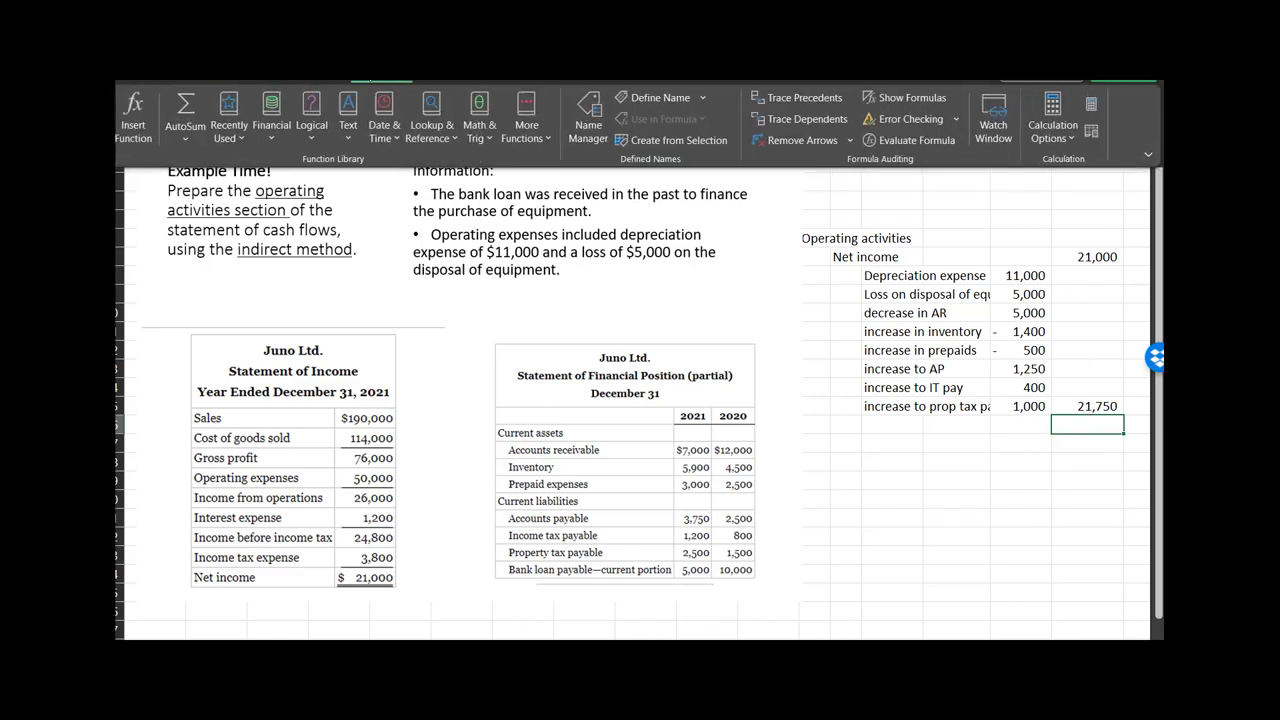
click(185, 103)
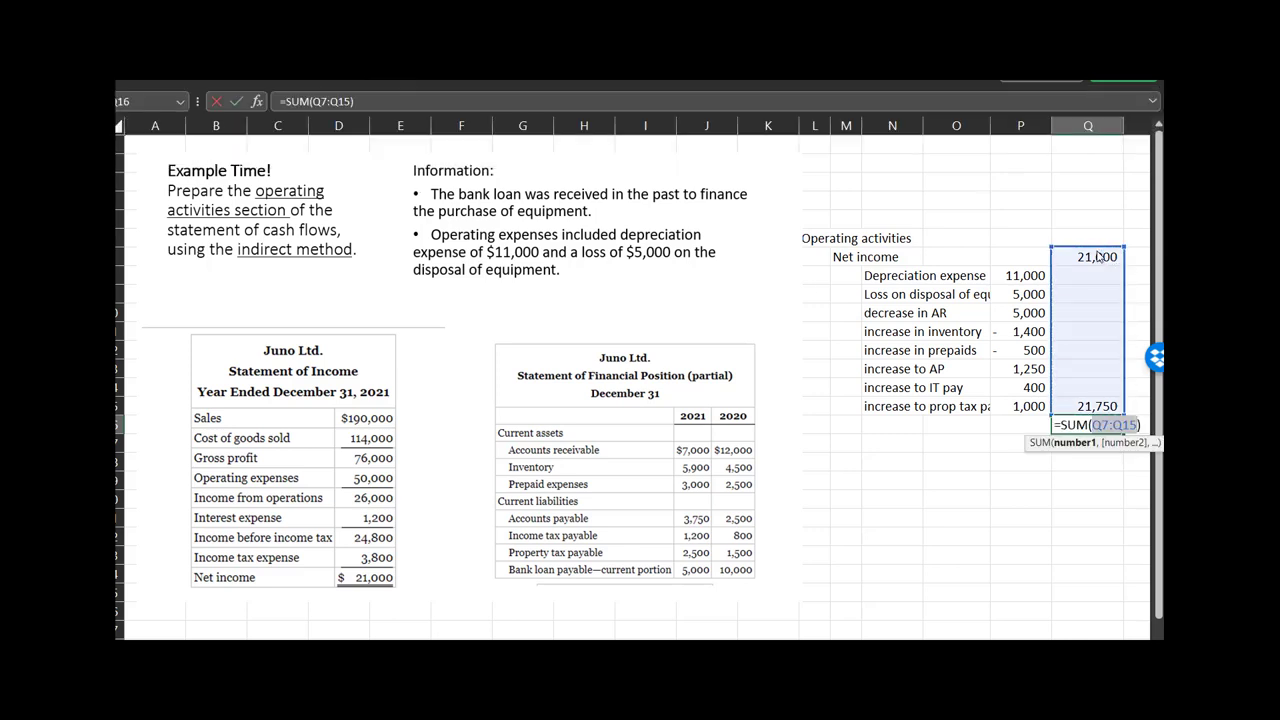
key(Return)
key(Up)
key(Left)
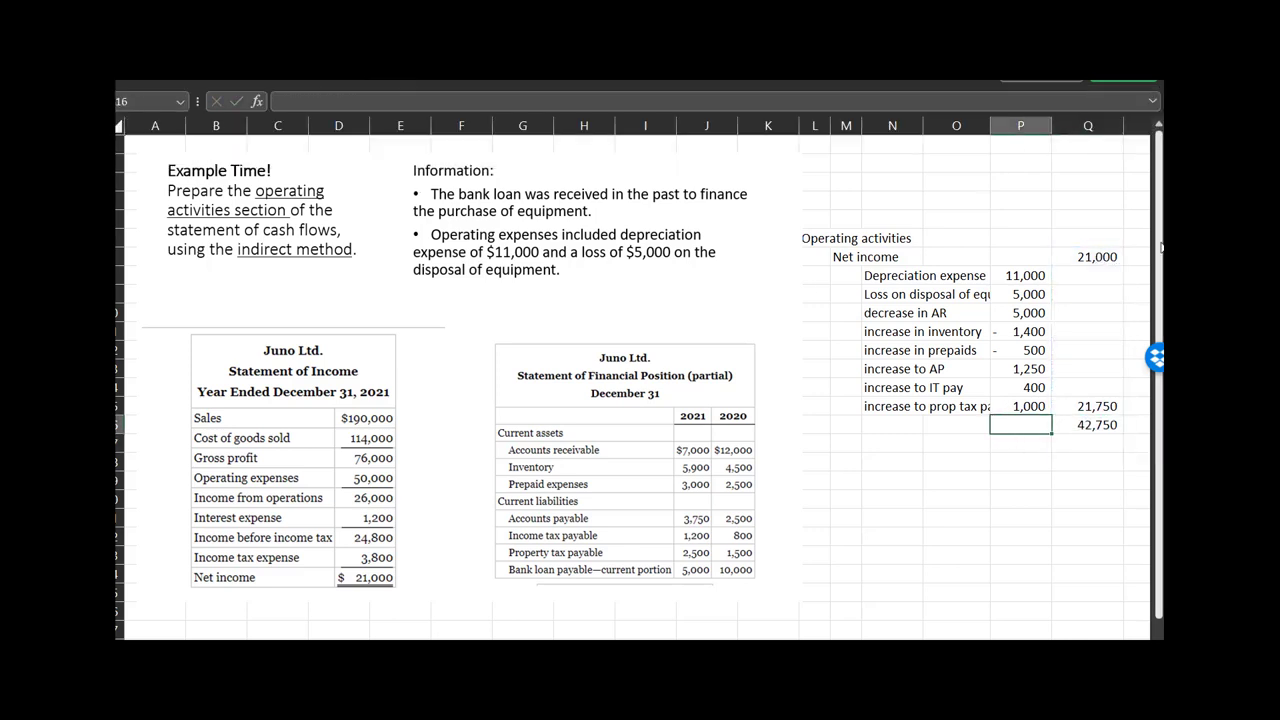
key(Left)
key(Left)
key(Left)
Label the 42,750 total row 'Net cash provided by operations' in column L.
text(N)
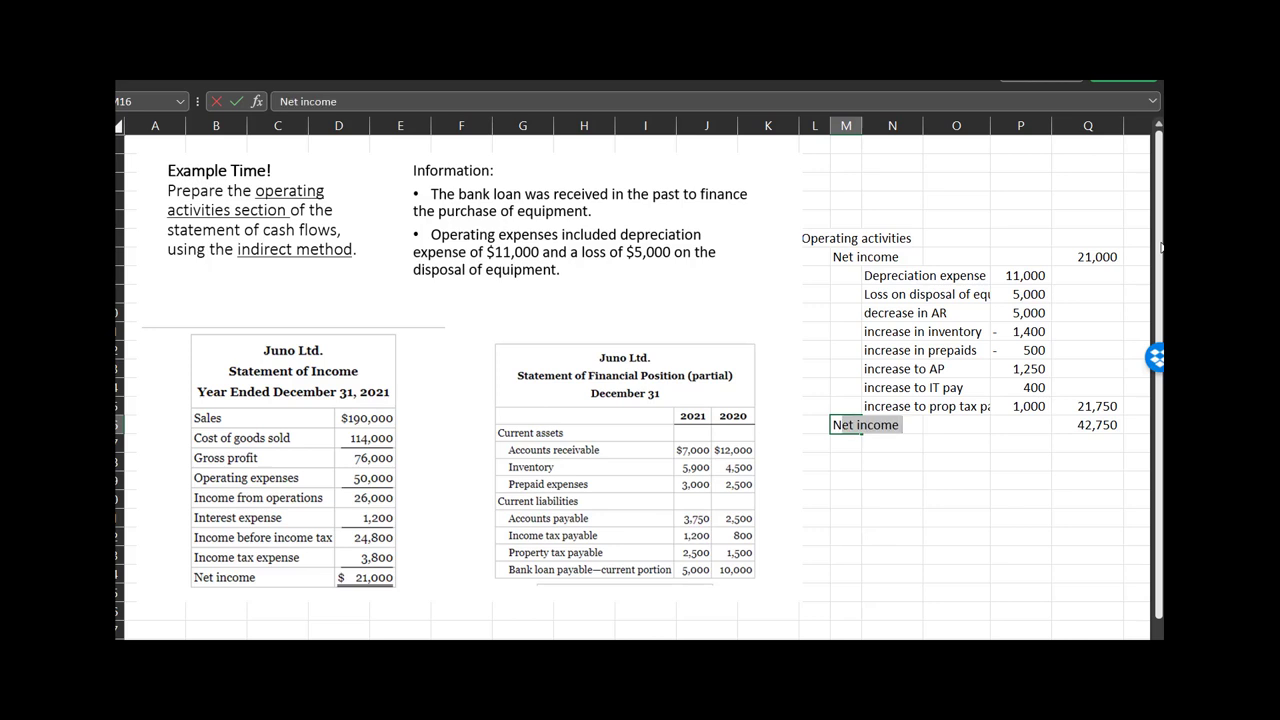
key(BackSpace)
key(BackSpace)
key(Left)
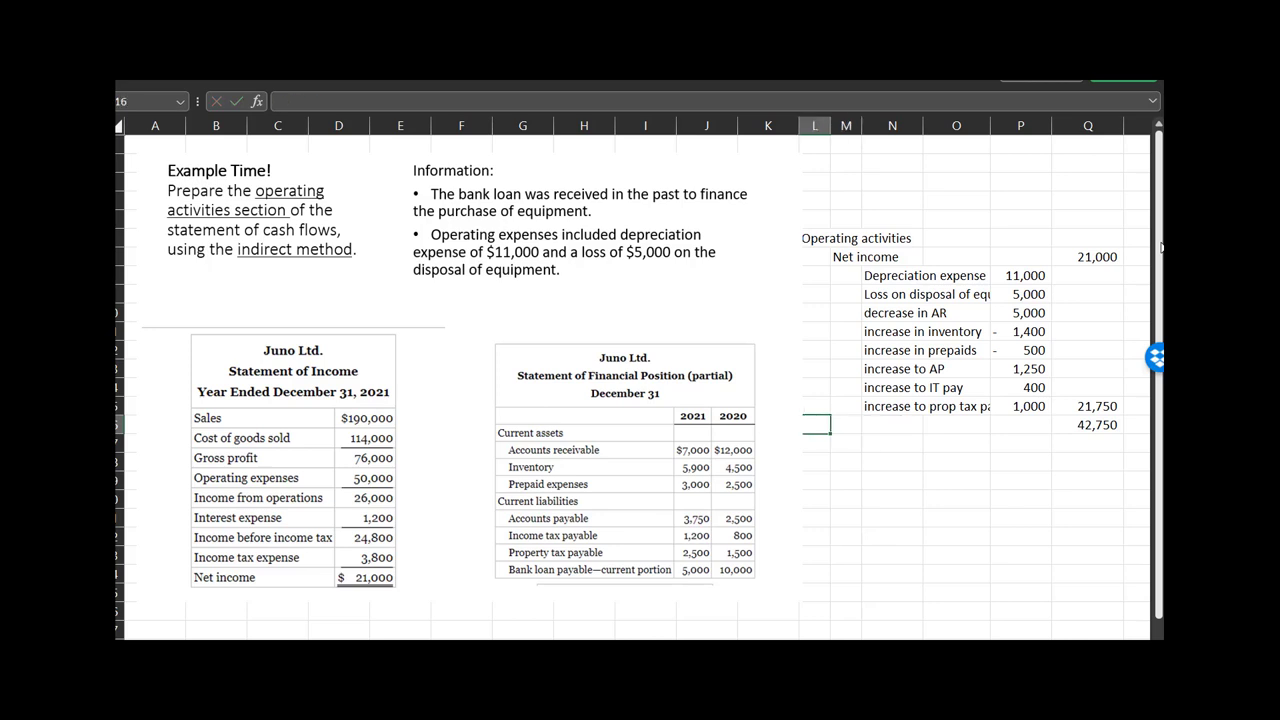
text(Net cash provided b)
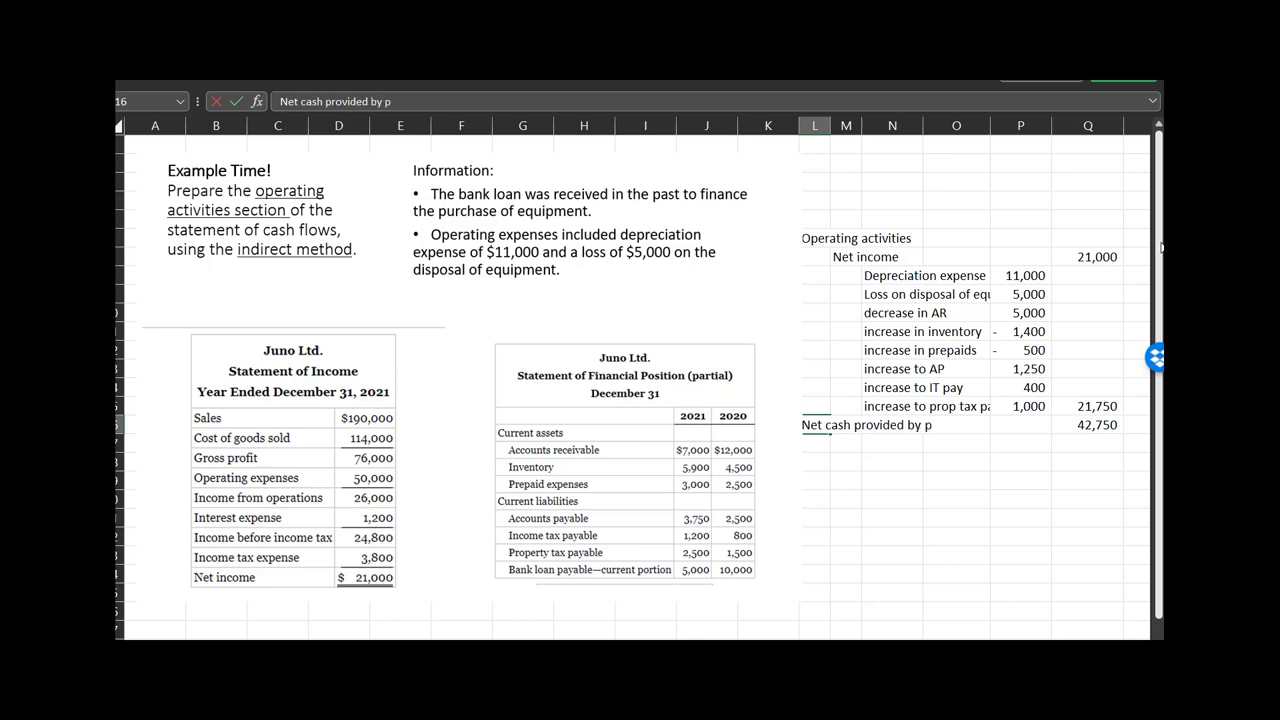
text(y operations)
key(Return)
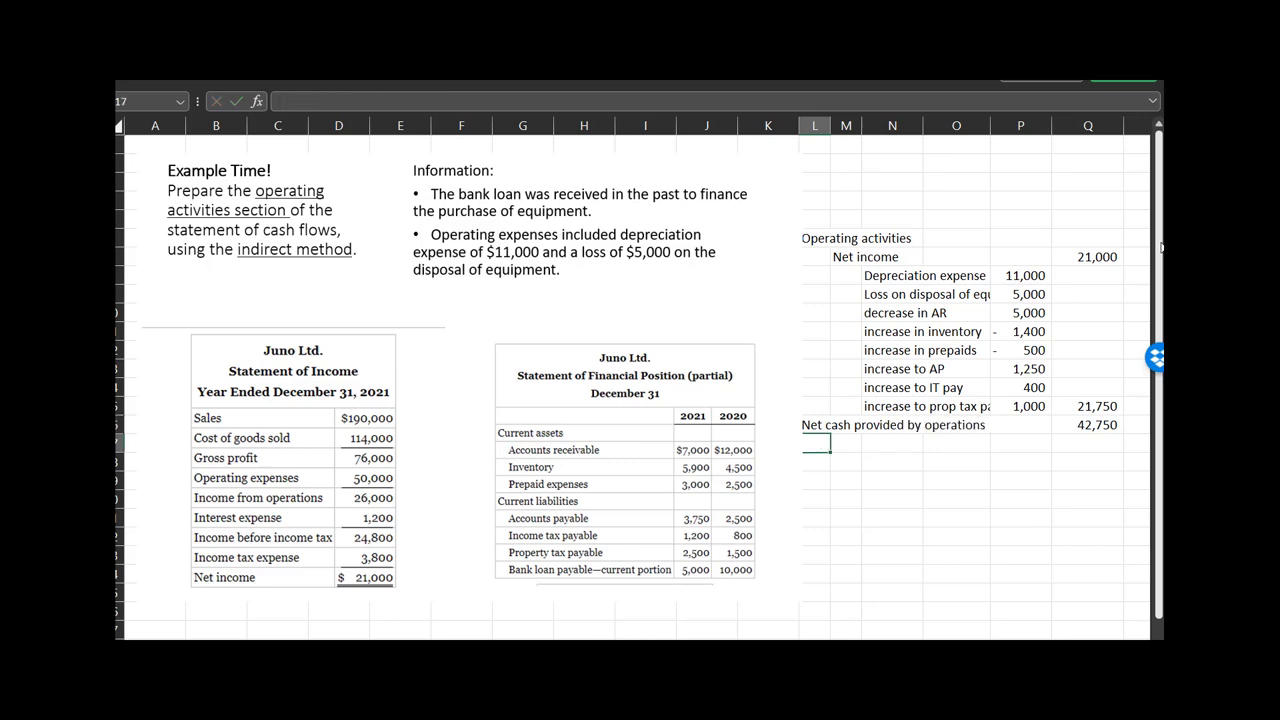
Add a bottom border under the 21,750 adjustments subtotal.
click(1090, 407)
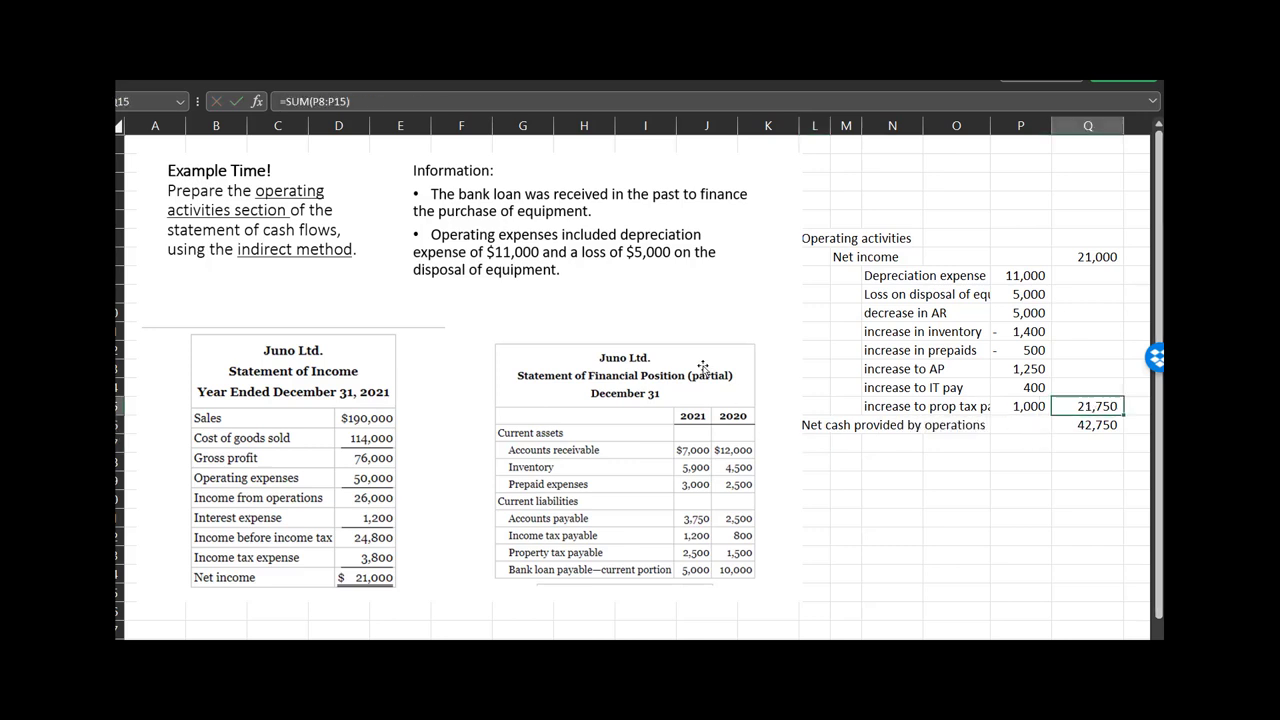
click(180, 72)
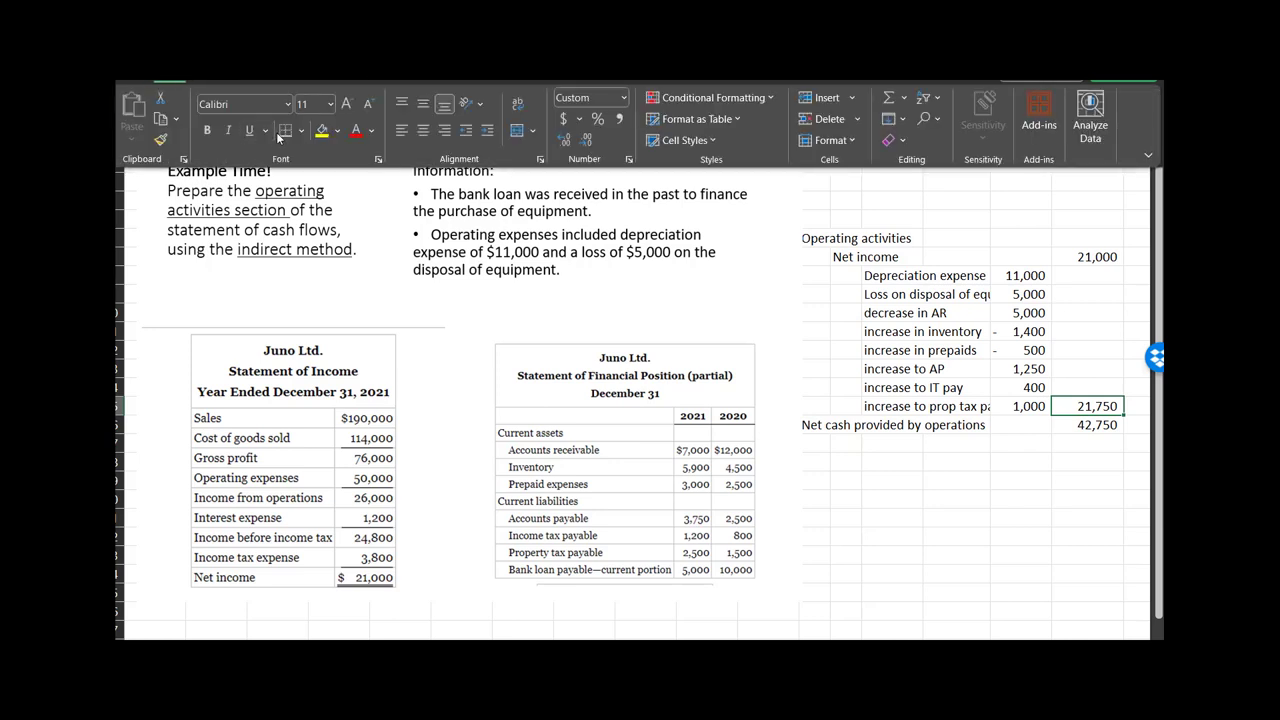
click(1012, 457)
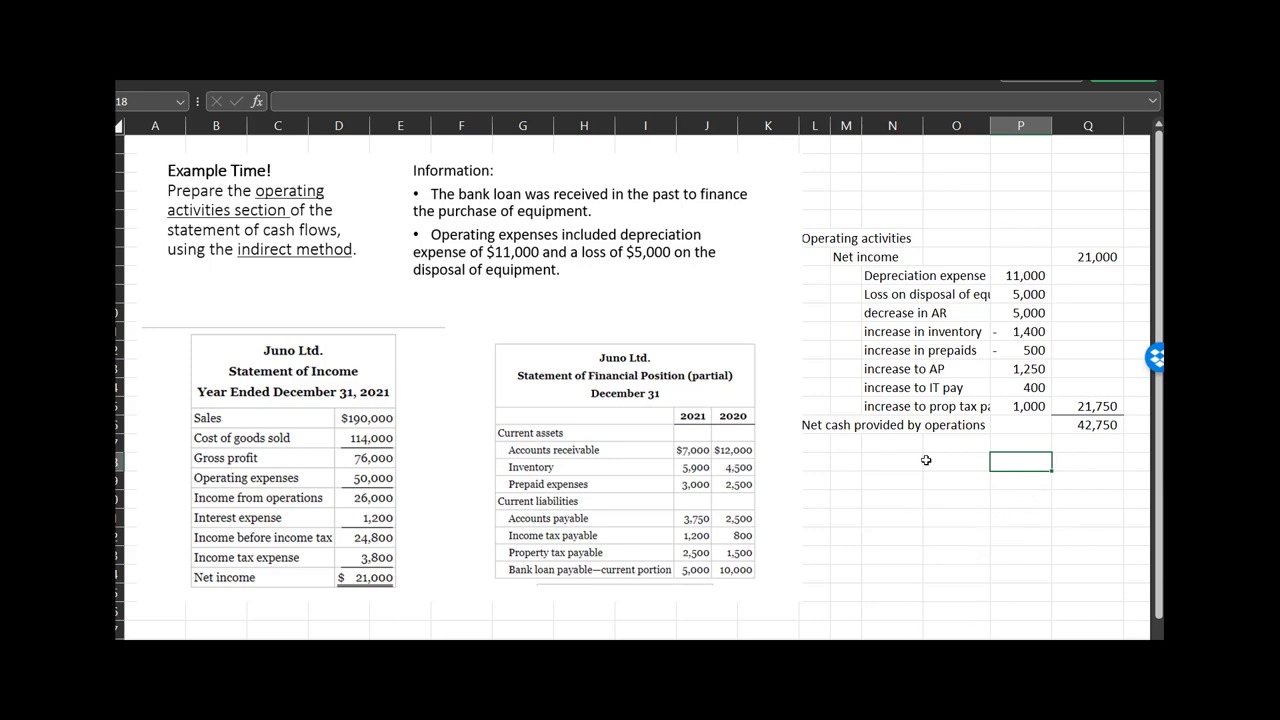
click(1046, 384)
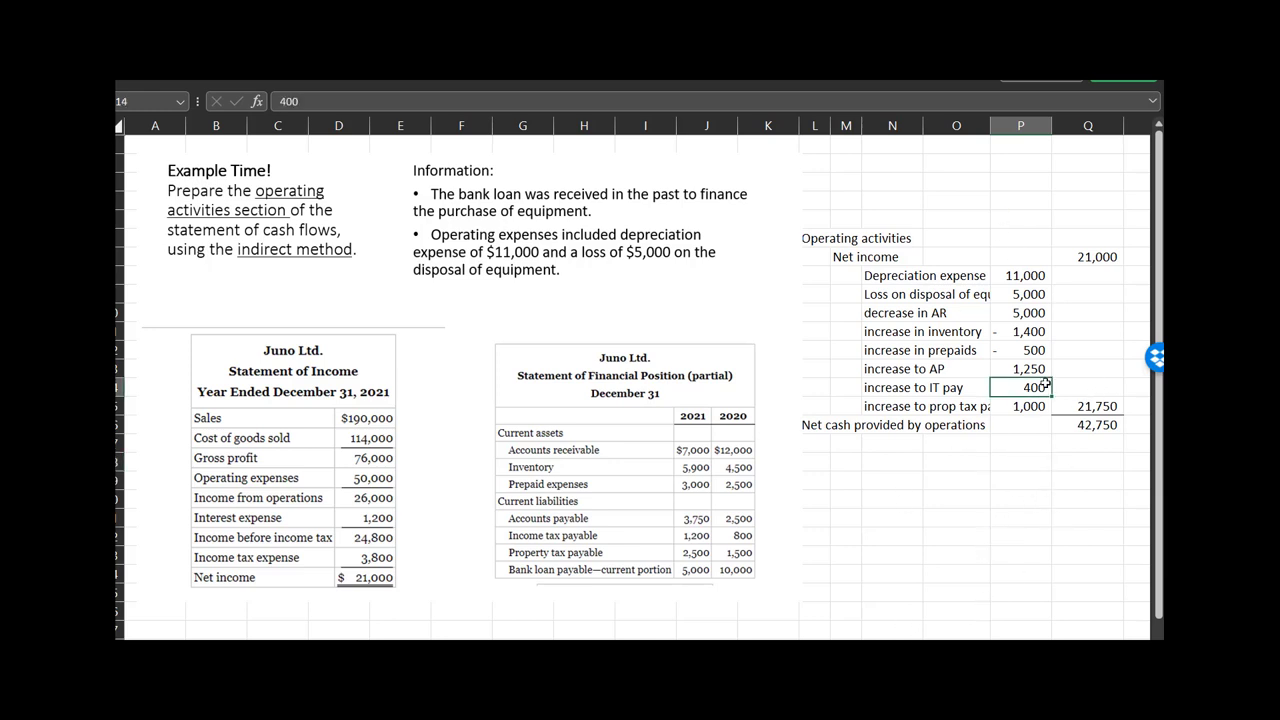
click(745, 537)
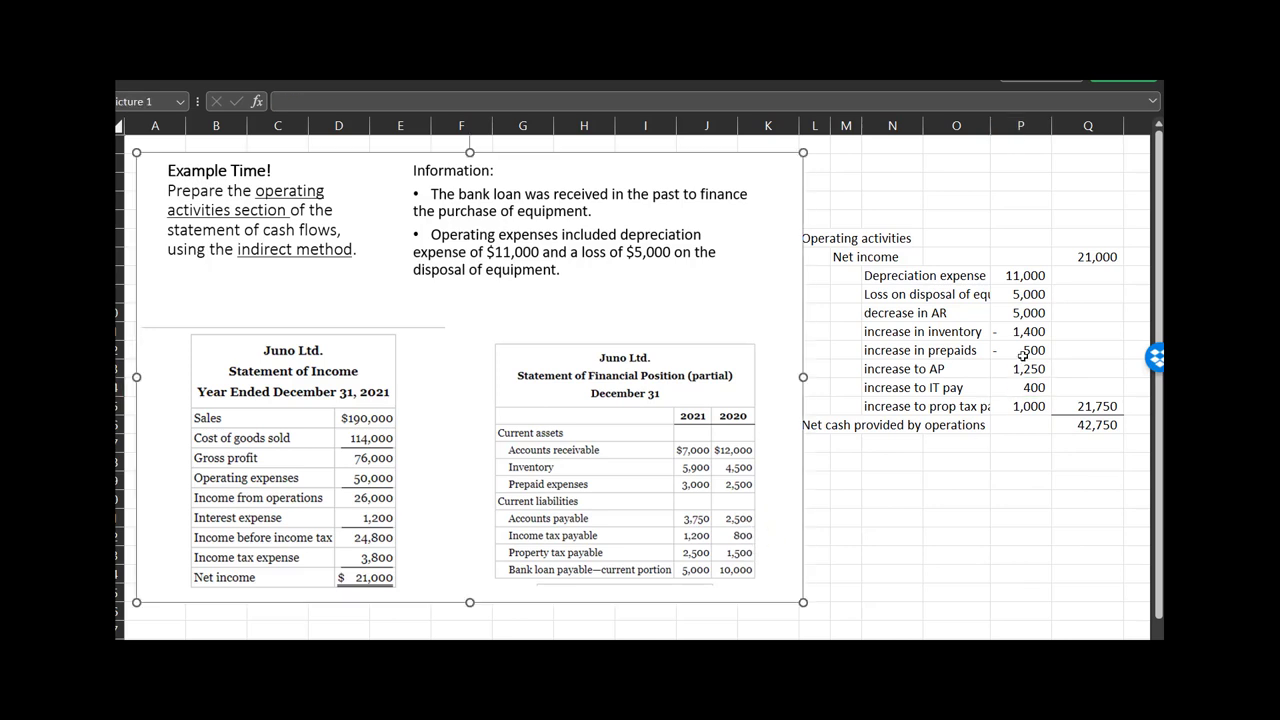
click(1020, 389)
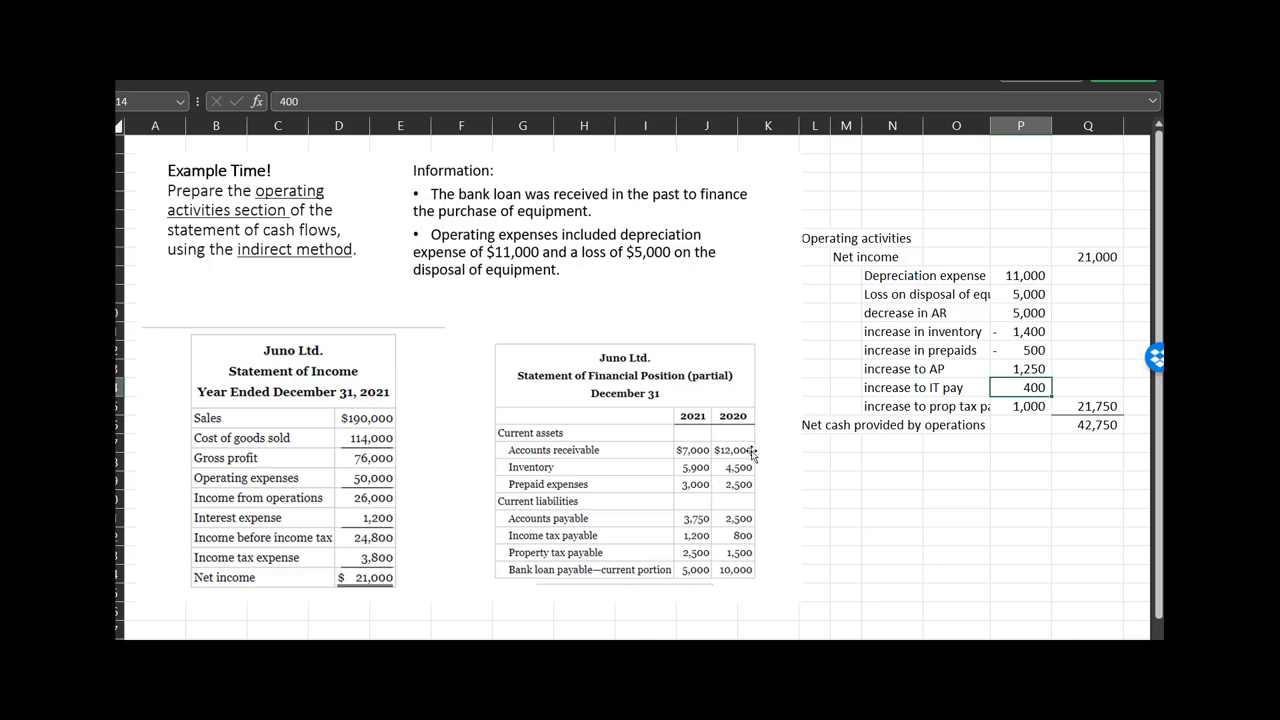
click(889, 427)
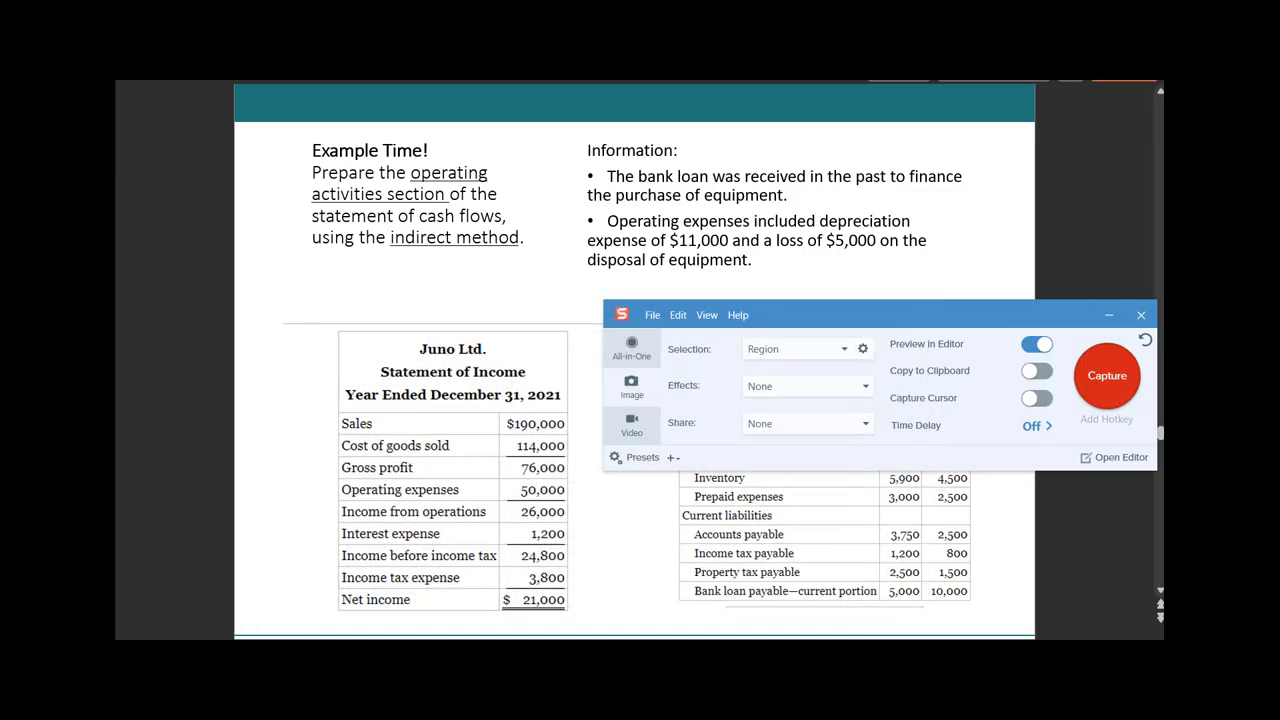
Minimize the Snagit capture panel to reveal the Juno Ltd. statements slide.
click(1108, 315)
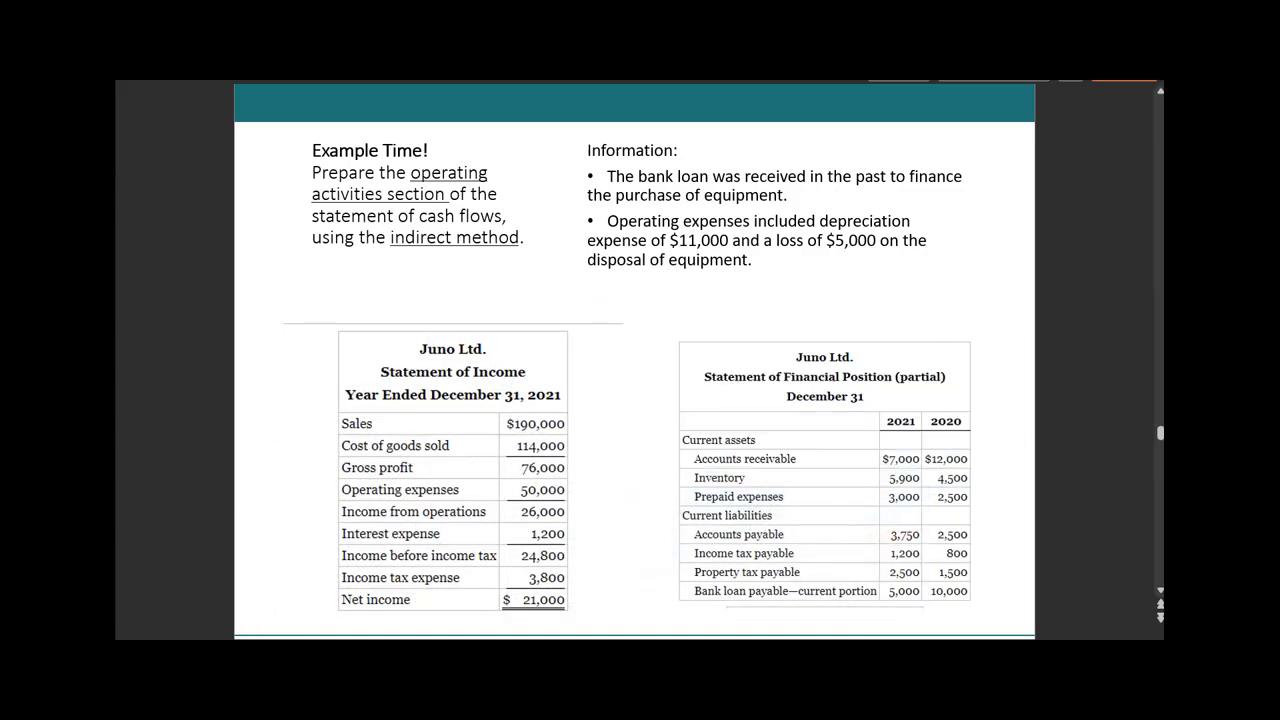